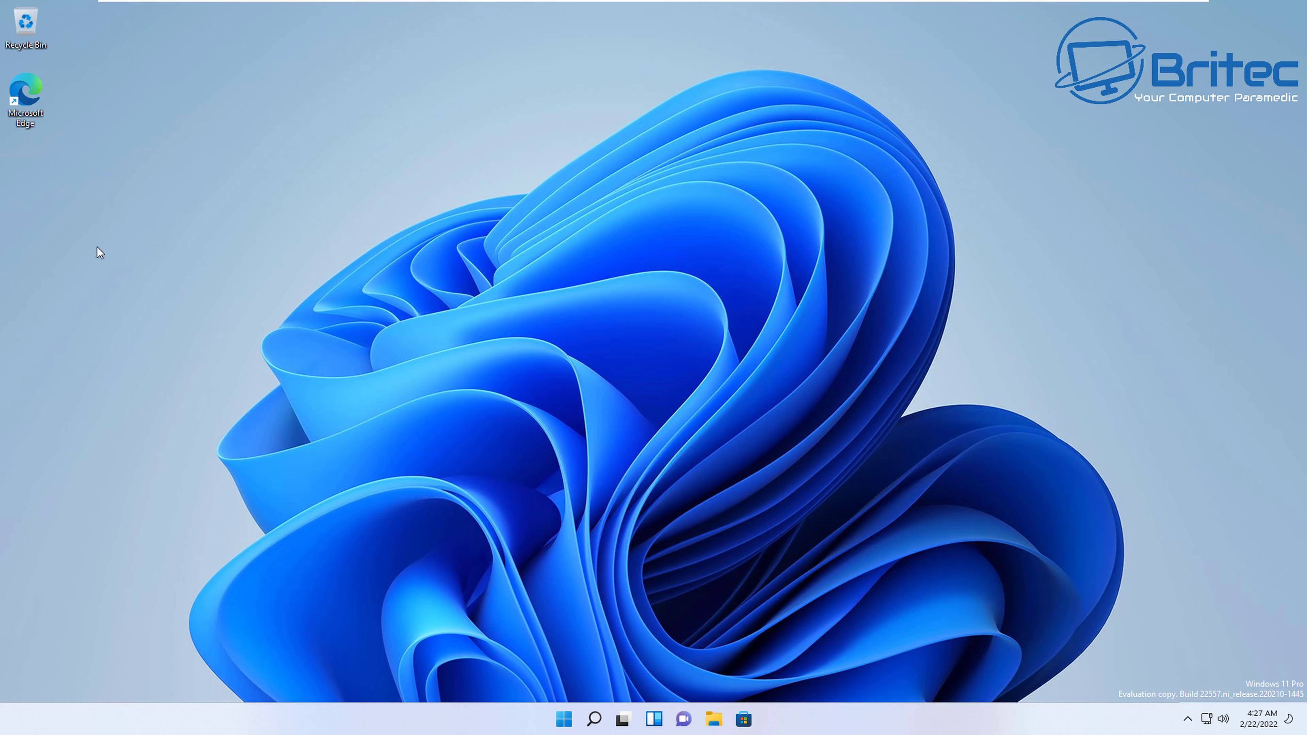
Try dropping the Edge desktop shortcut onto the taskbar, then check the Windows version with winver.
drag(26, 95, 626, 576)
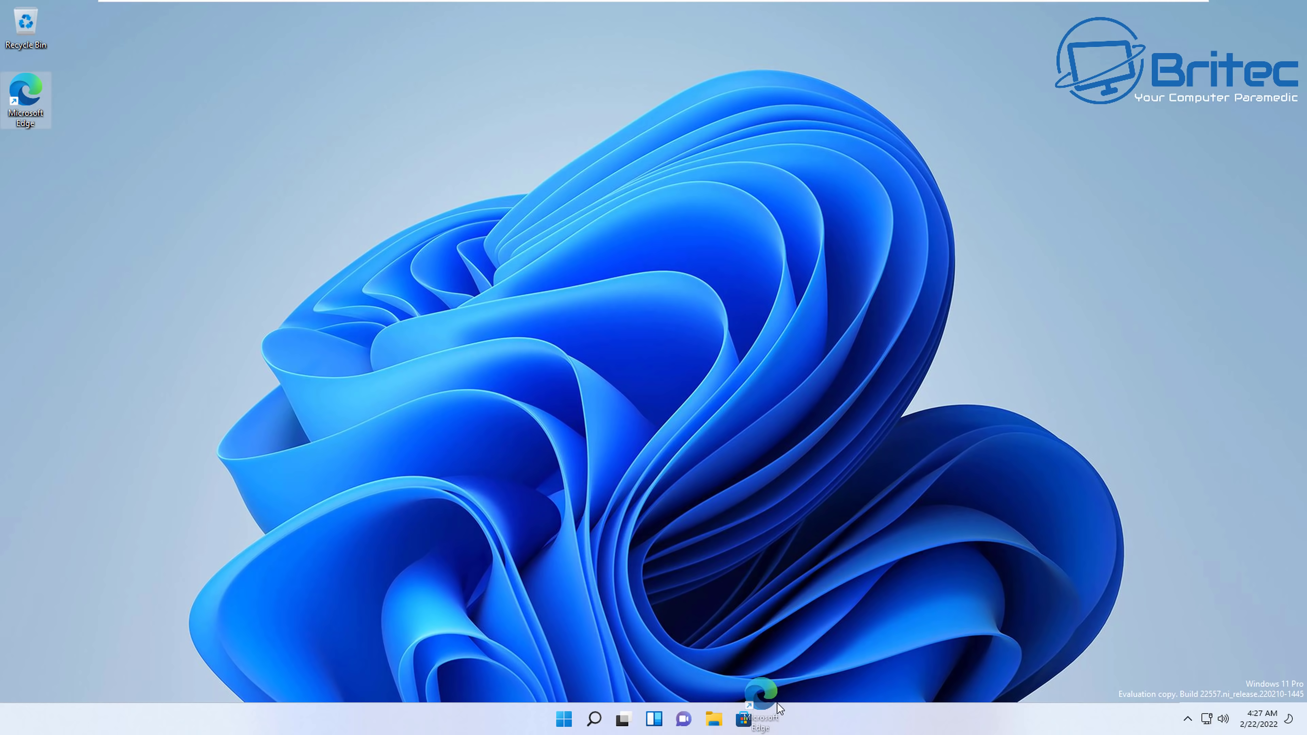
drag(785, 708, 35, 108)
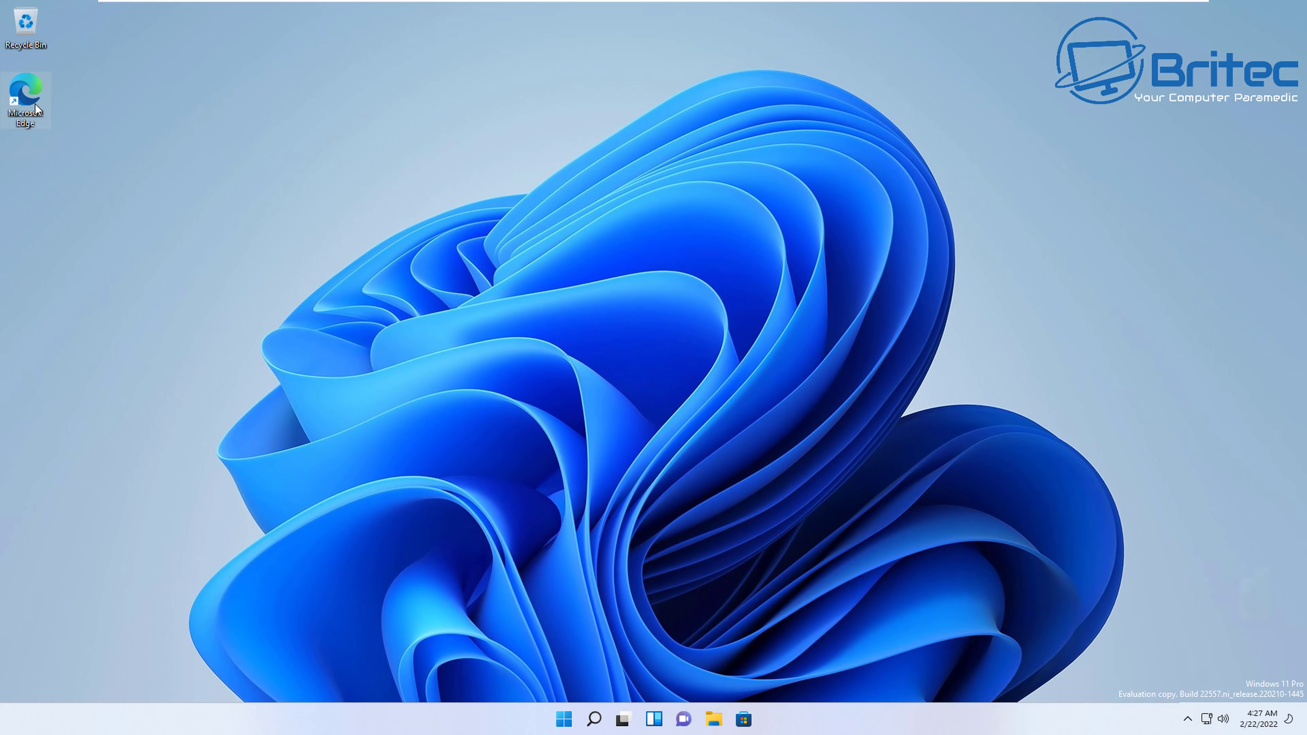
click(593, 720)
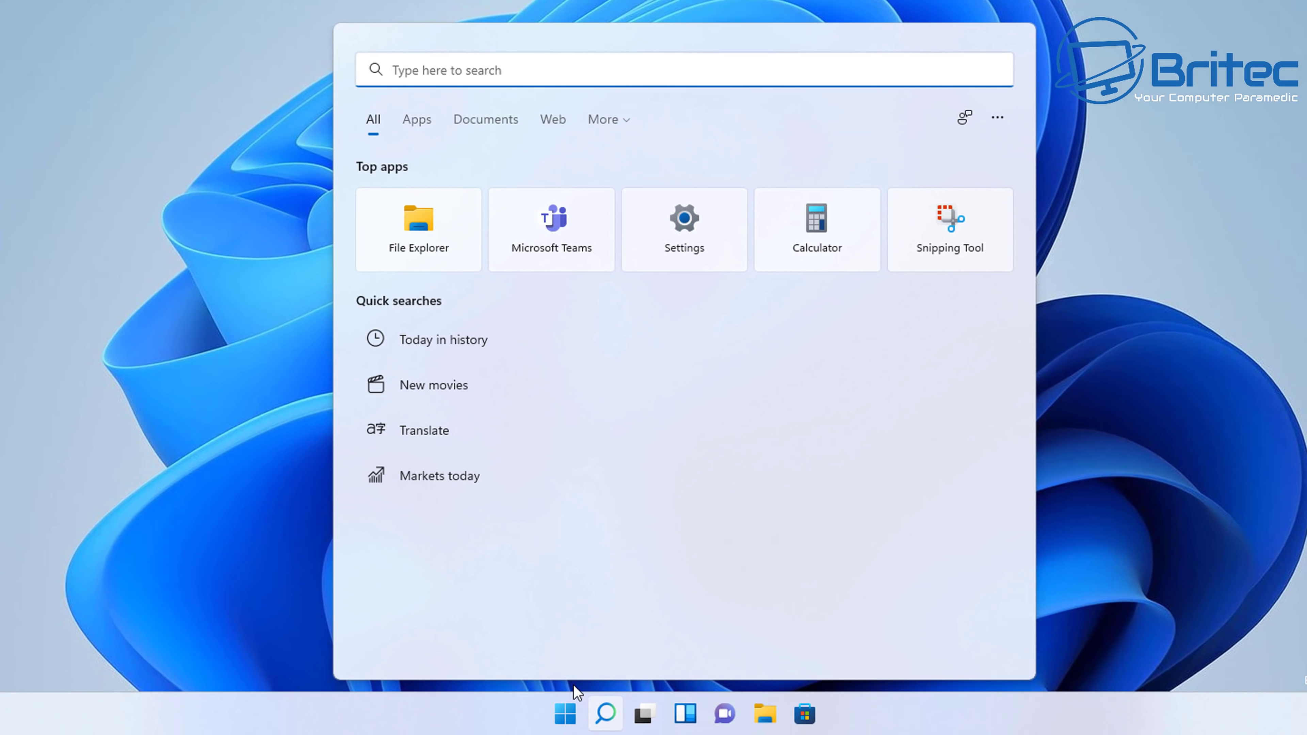
text(winver)
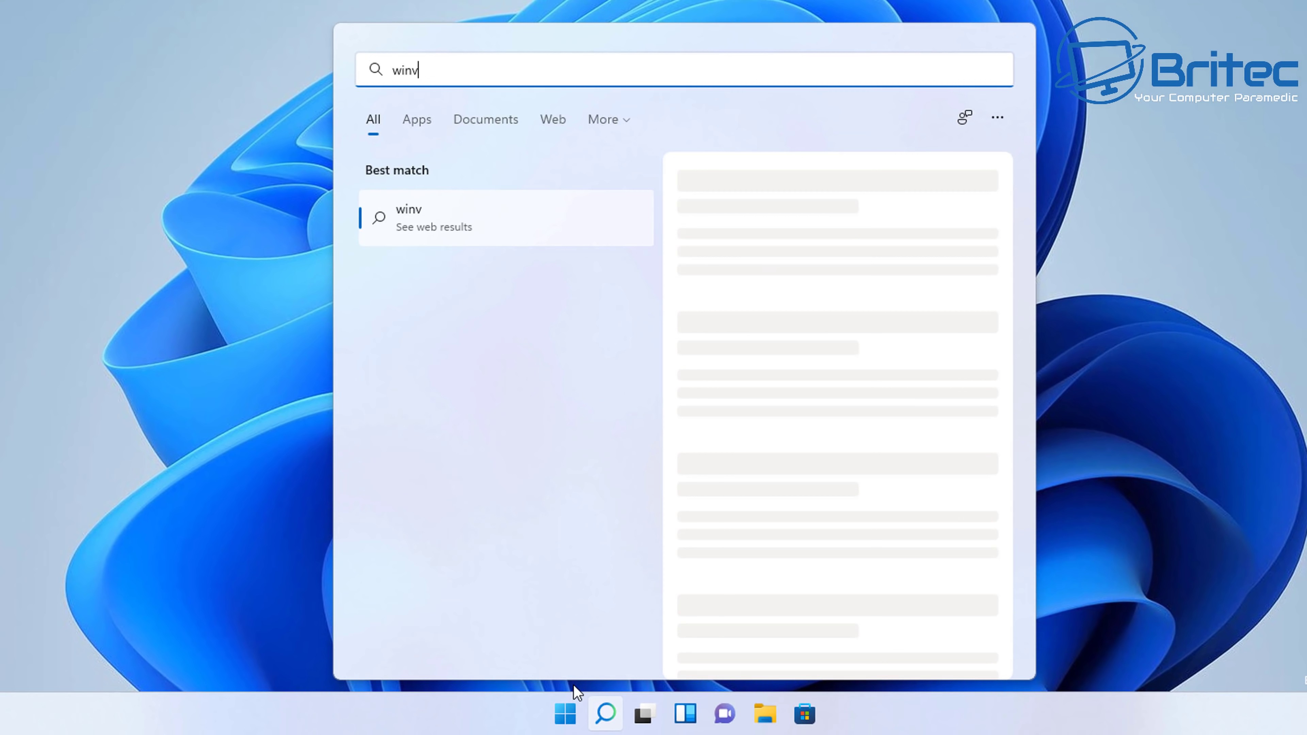
click(488, 220)
drag(154, 5, 685, 48)
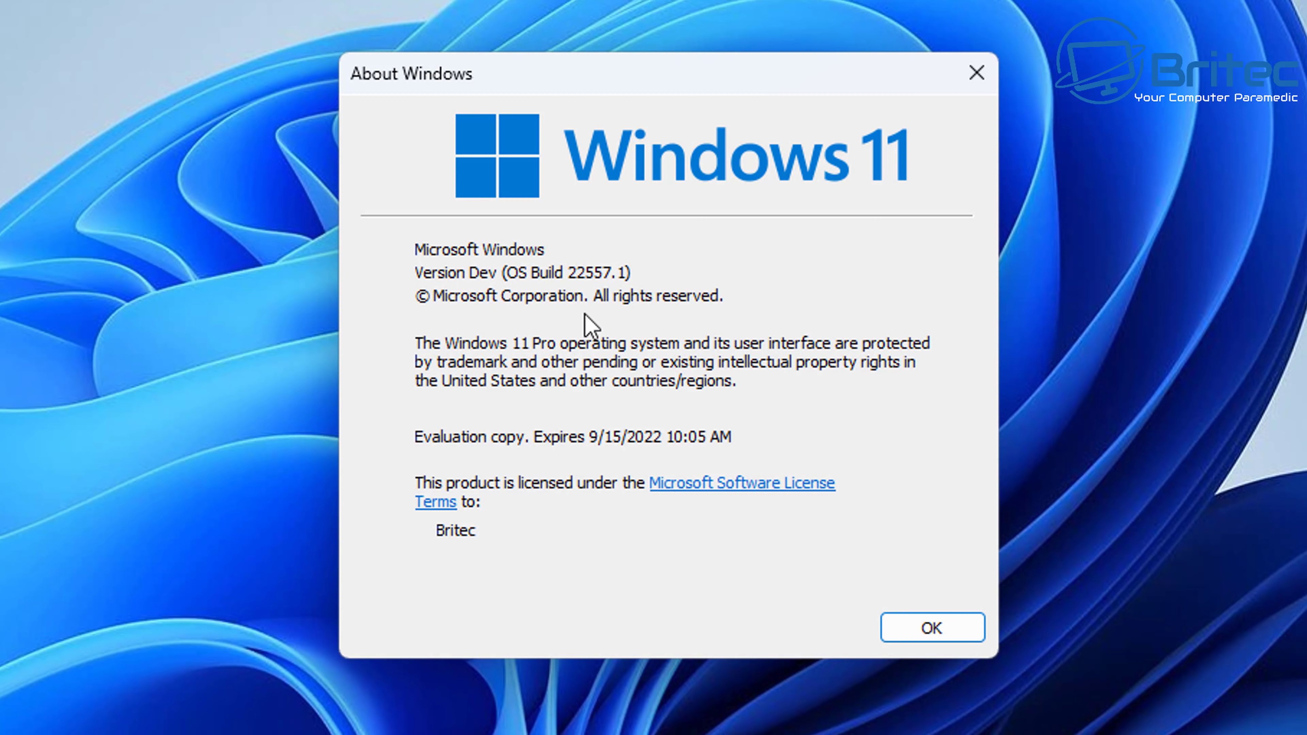
click(933, 628)
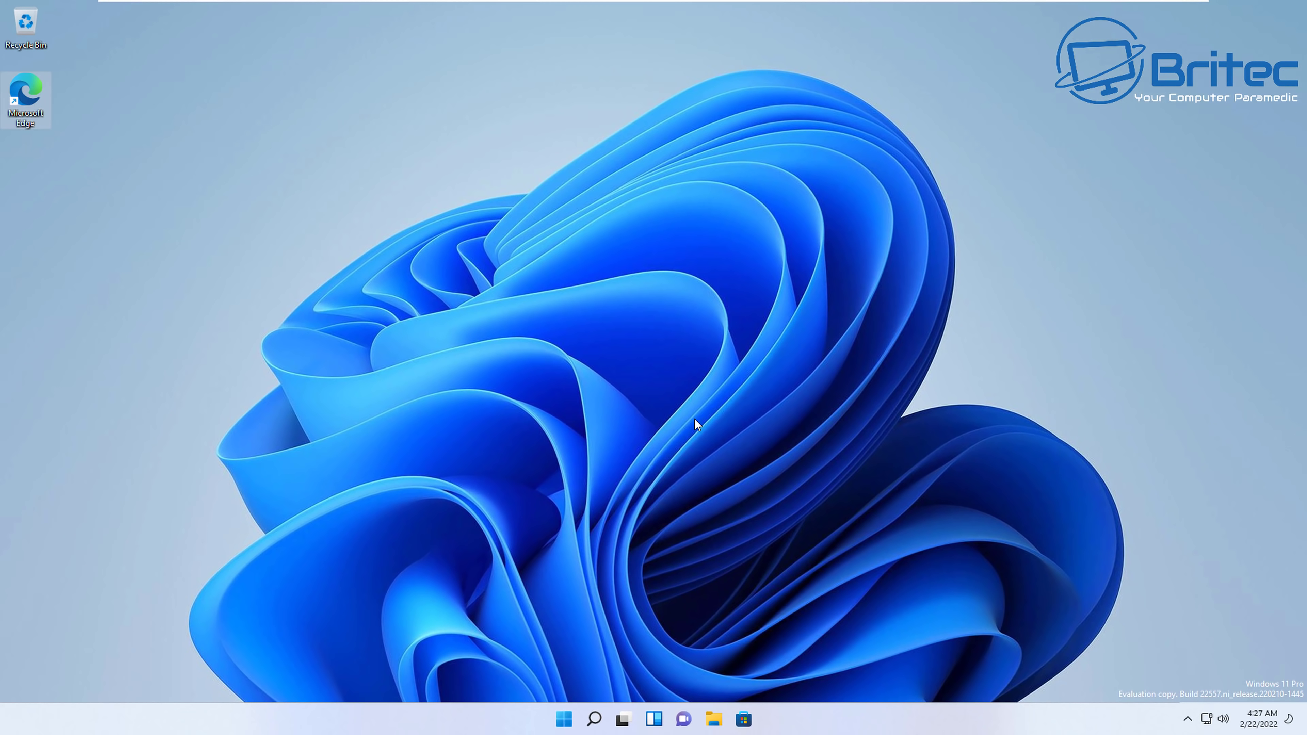
Move Xbox into the third slot of Start's pinned apps, then scroll through All apps.
click(564, 719)
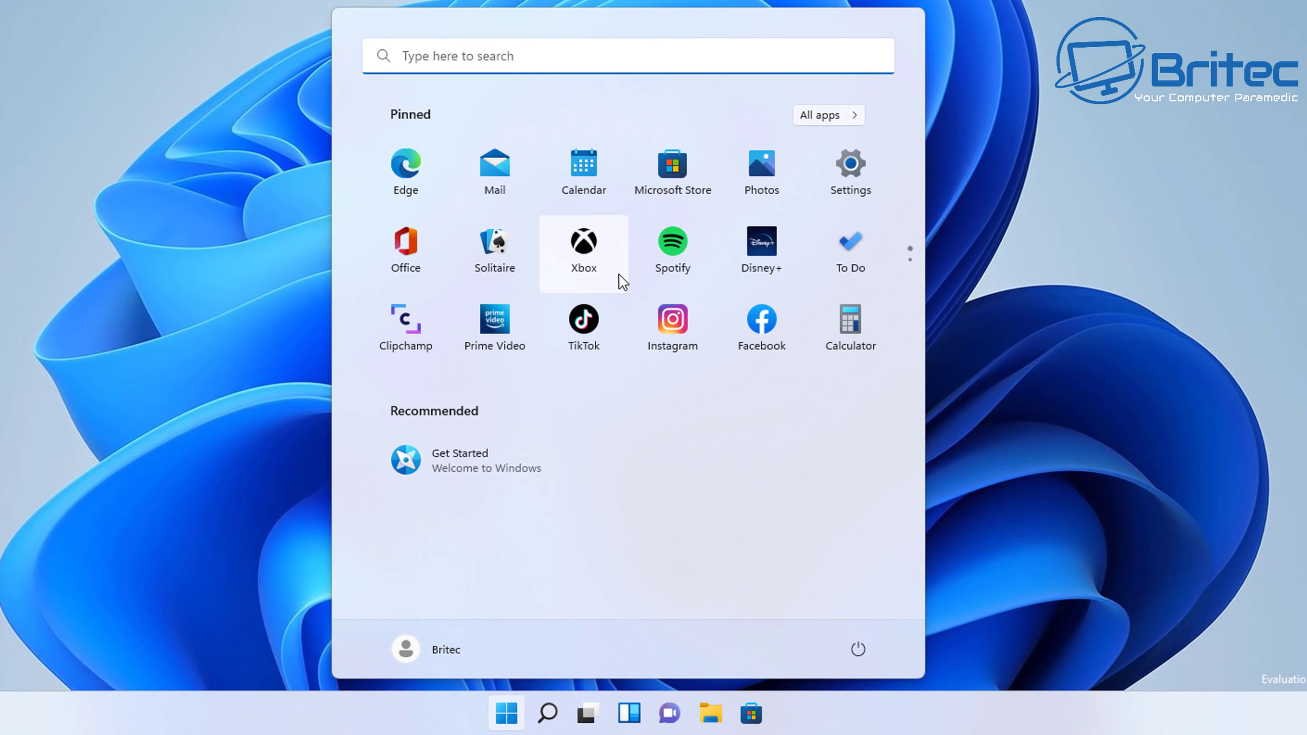
drag(623, 282, 568, 186)
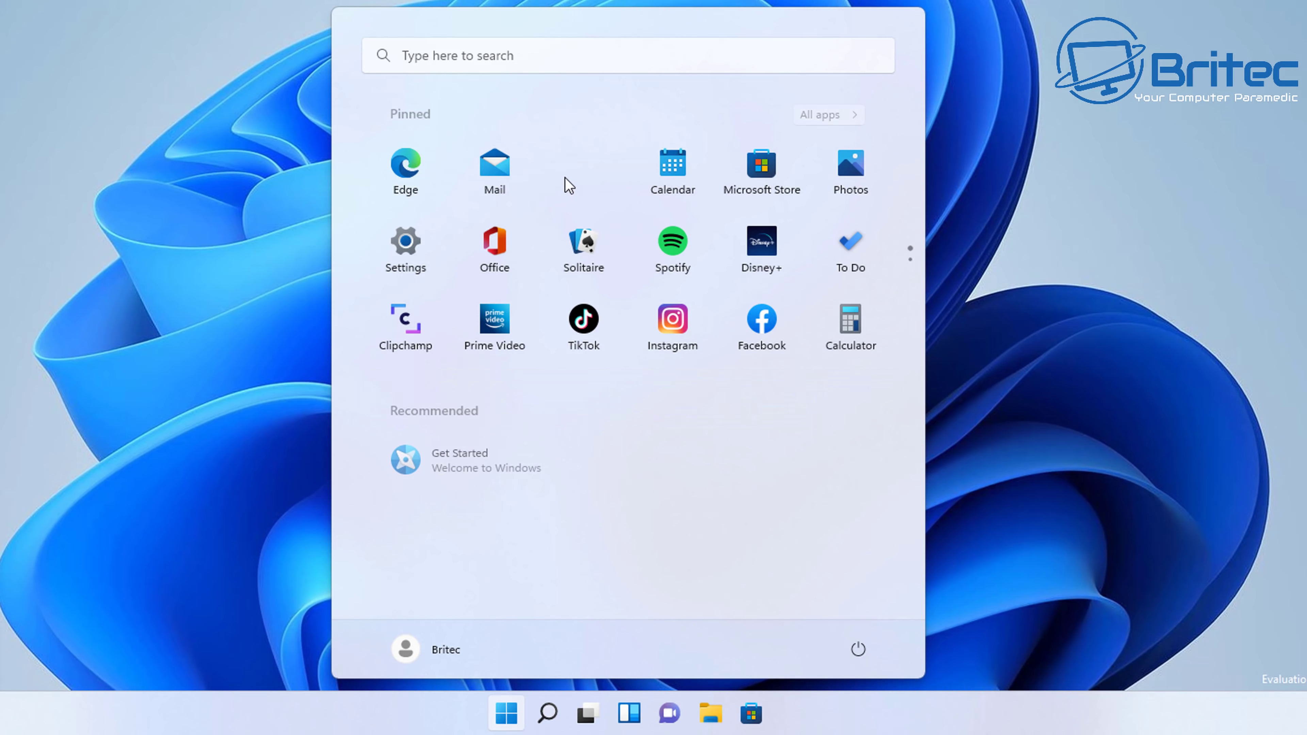
click(828, 115)
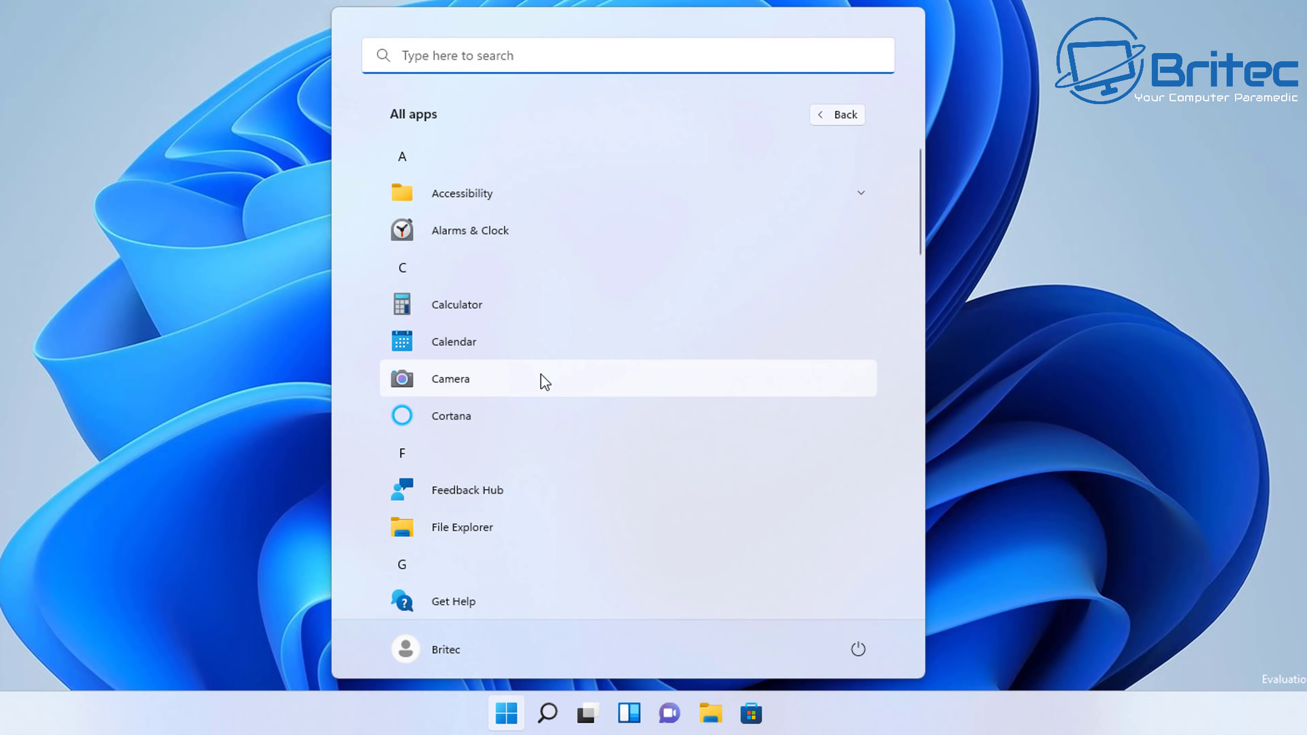
scroll(544, 380, down, 3)
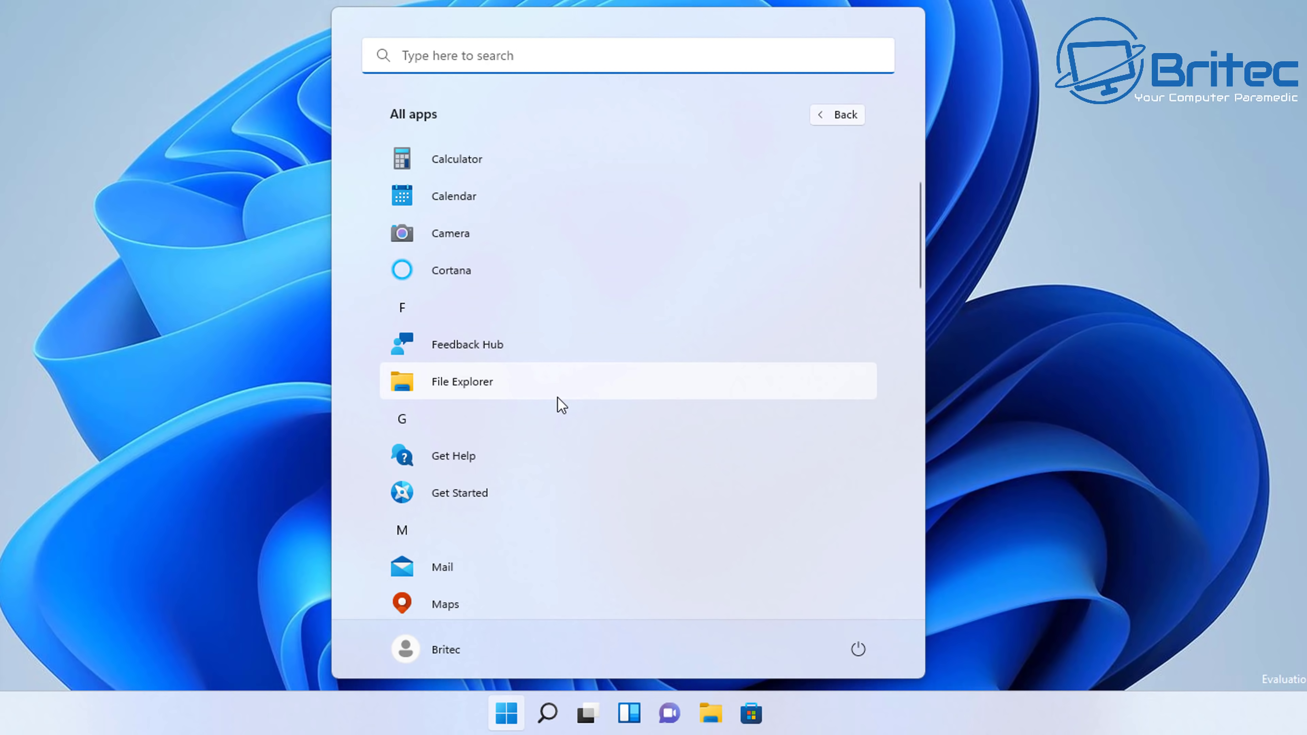
scroll(561, 405, down, 8)
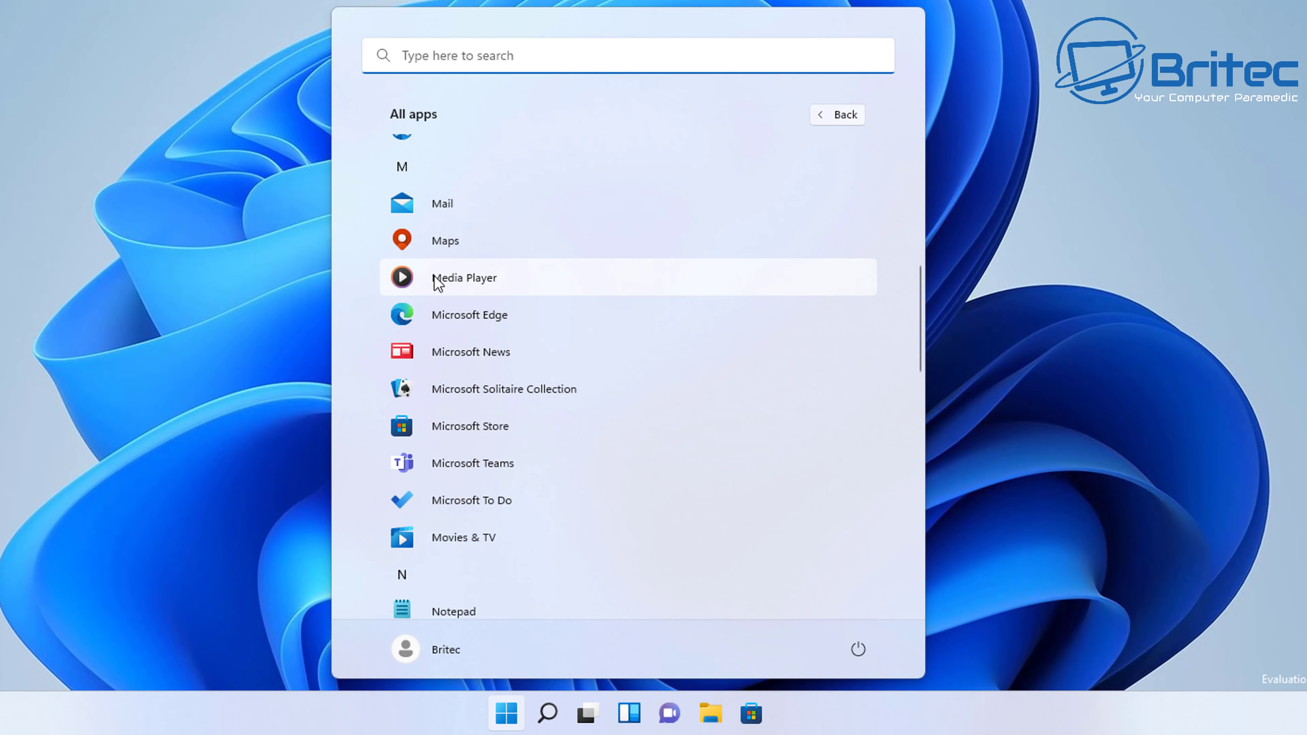
Pin Media Player, Microsoft News and Microsoft Solitaire Collection to the taskbar, then launch Solitaire.
drag(437, 282, 826, 713)
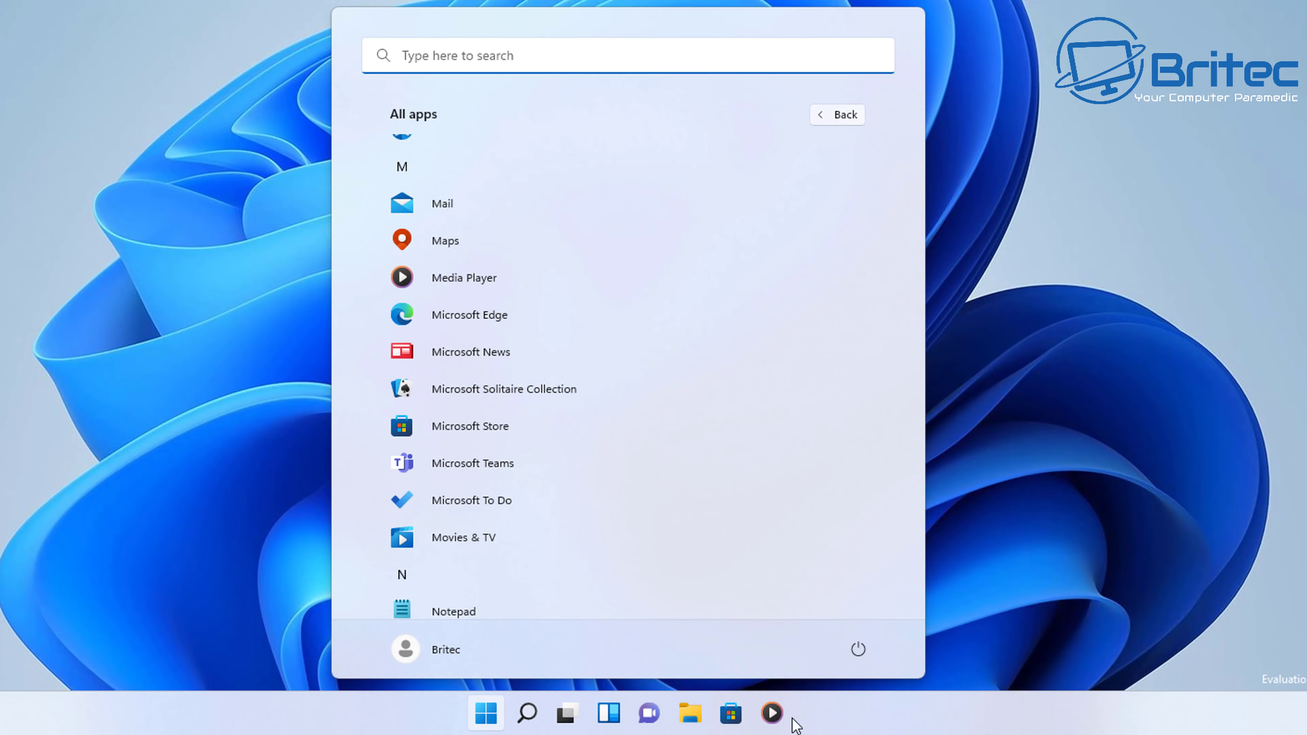
drag(469, 353, 883, 718)
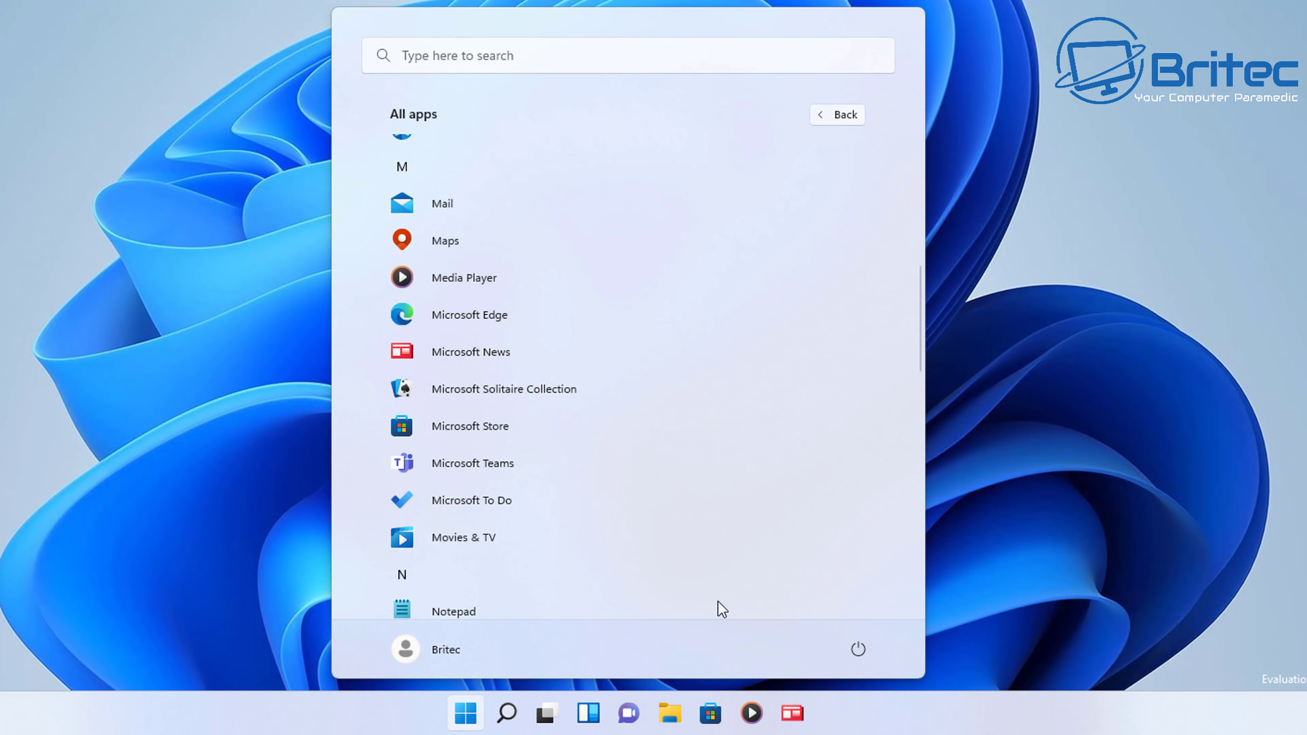
drag(500, 397, 879, 724)
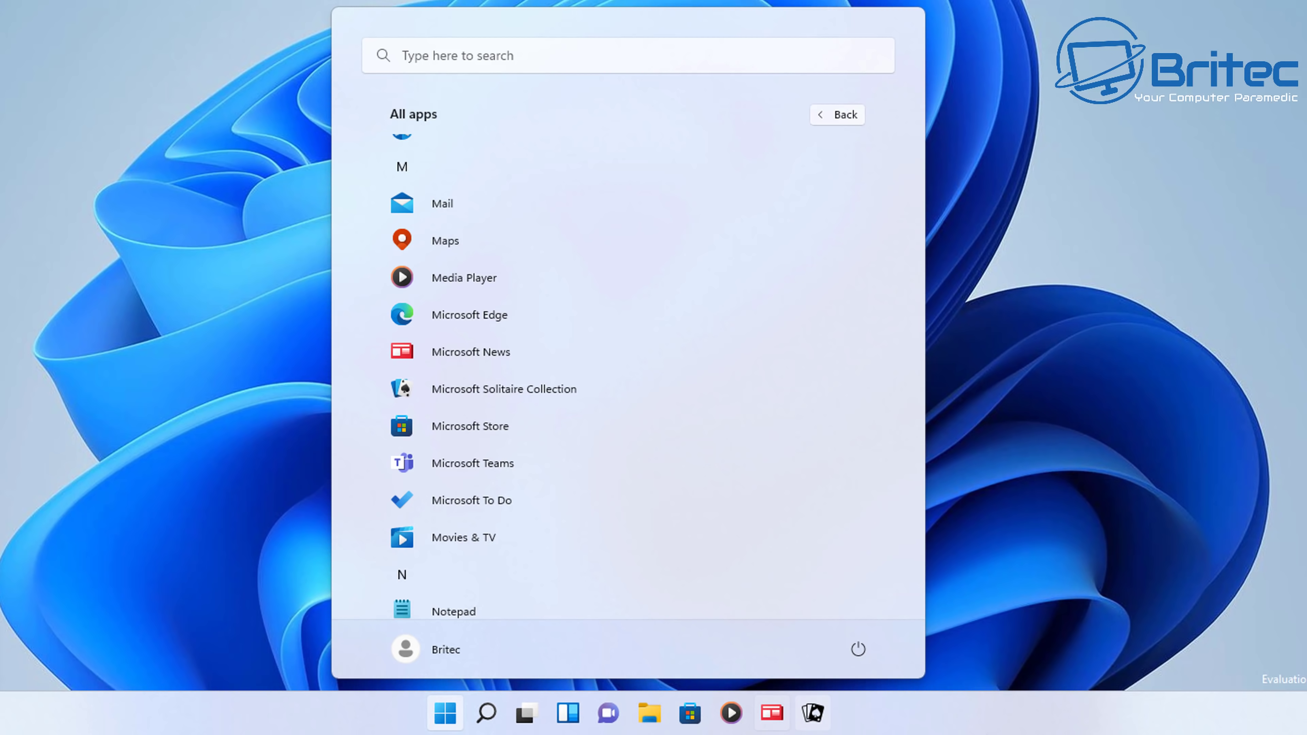
click(819, 723)
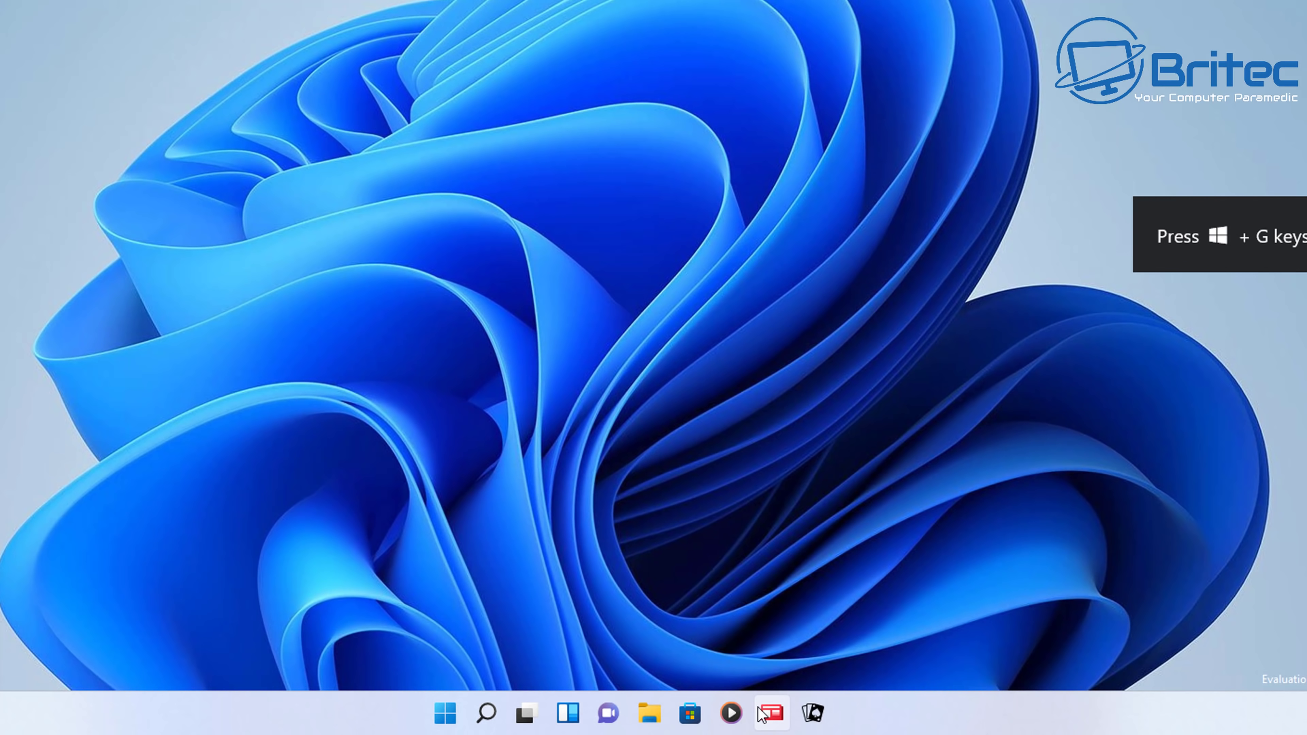
click(446, 713)
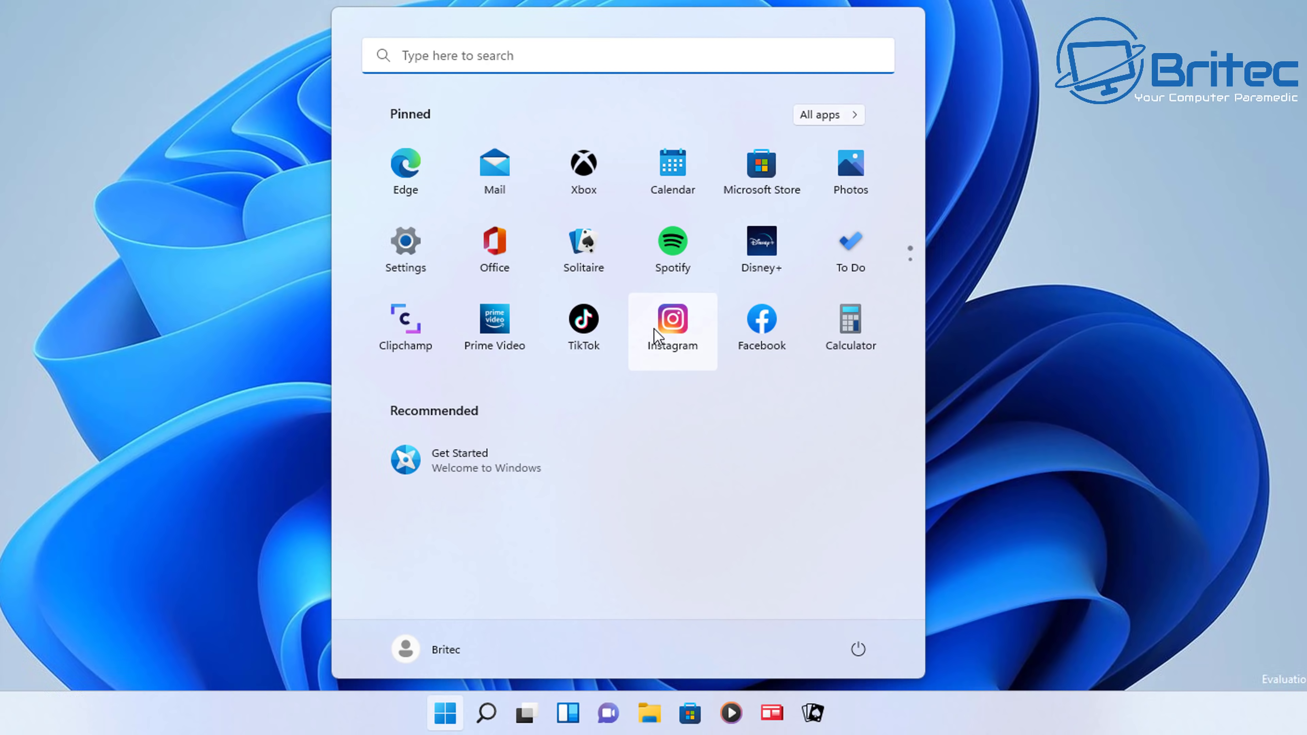
Drop Facebook, Instagram and TikTok onto Spotify to form one pinned folder, then preview and close it.
drag(749, 333, 683, 257)
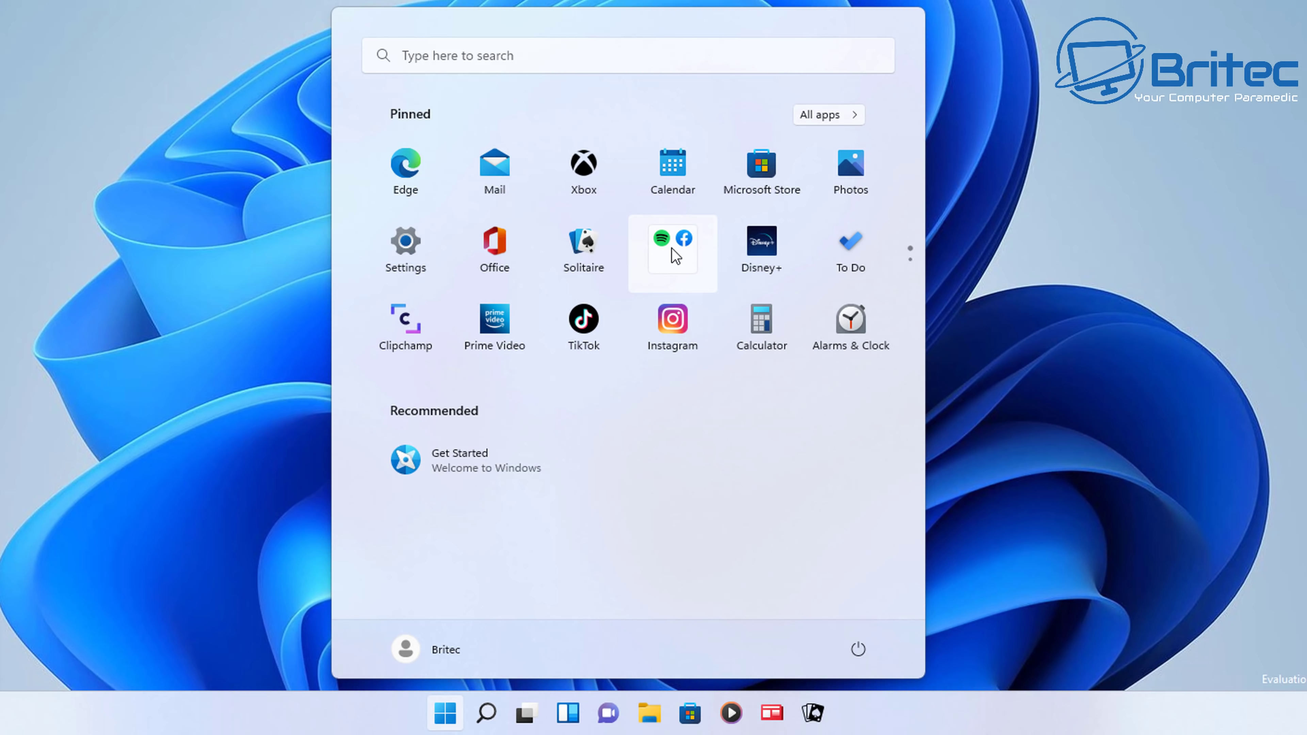
drag(666, 324, 671, 270)
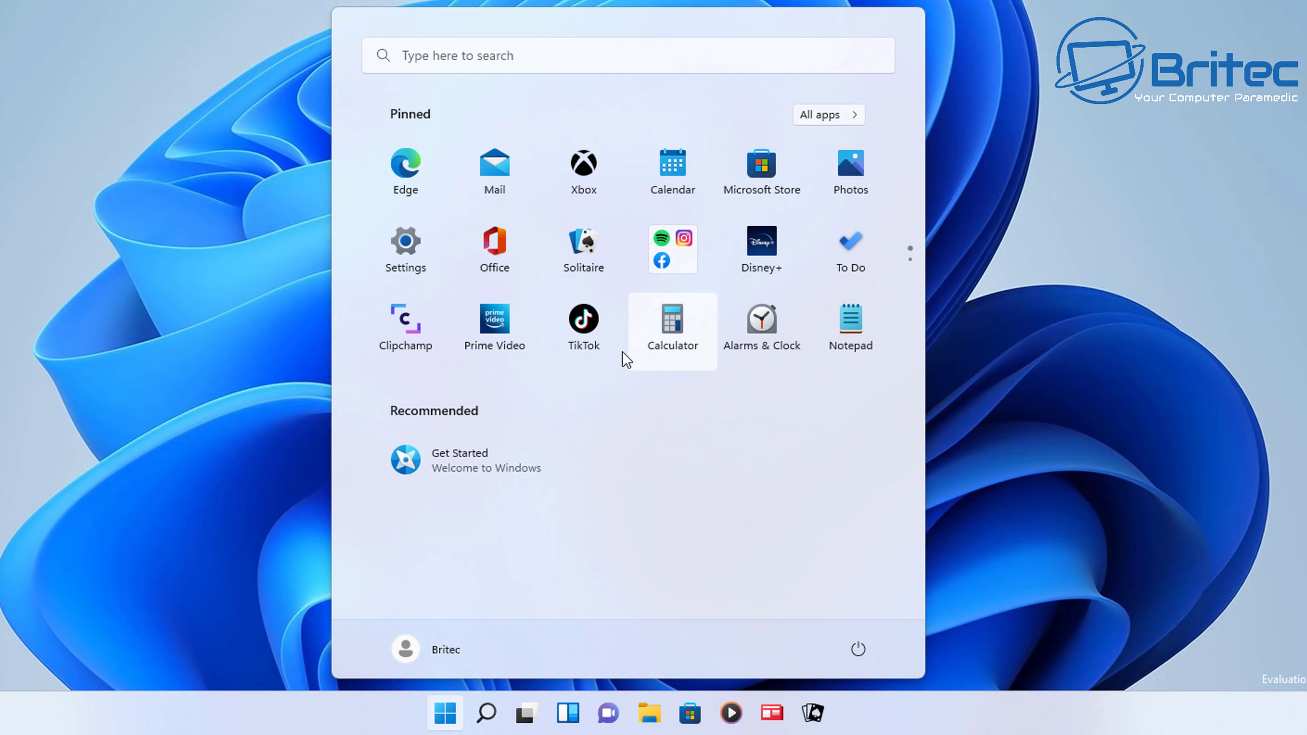
drag(610, 349, 741, 267)
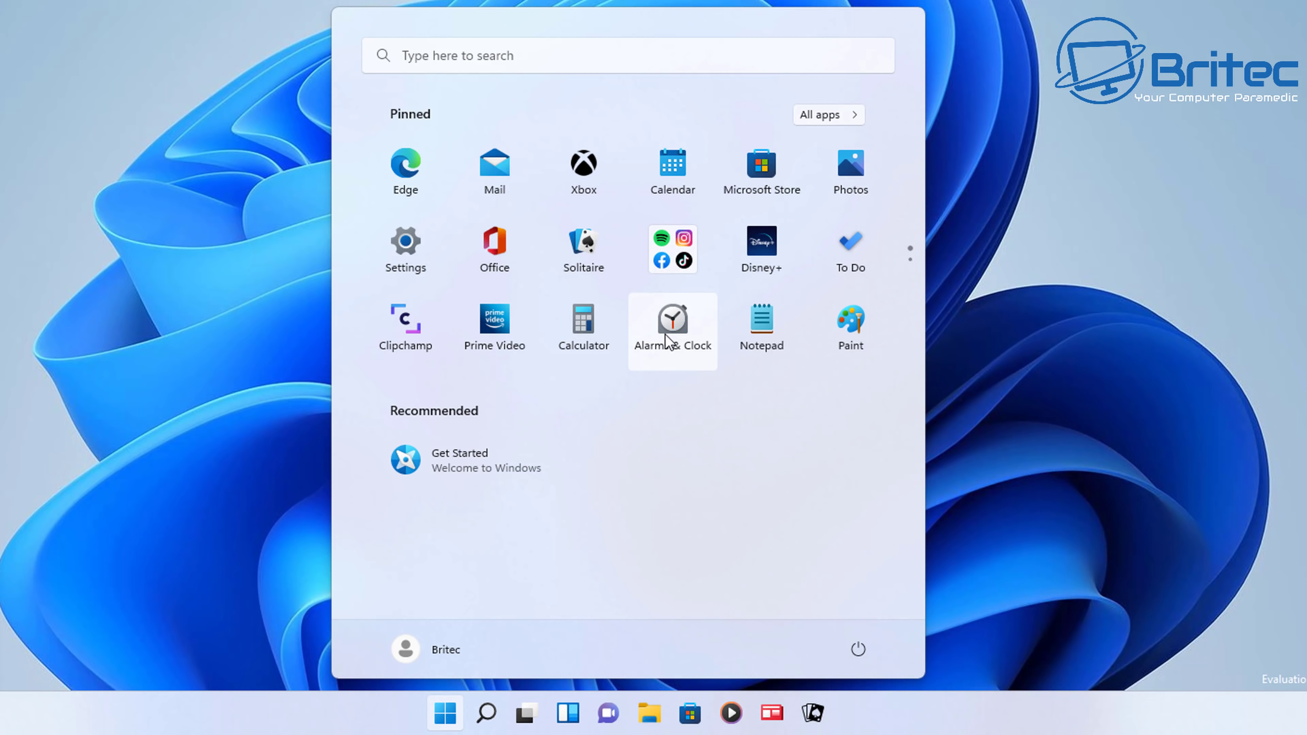
click(668, 261)
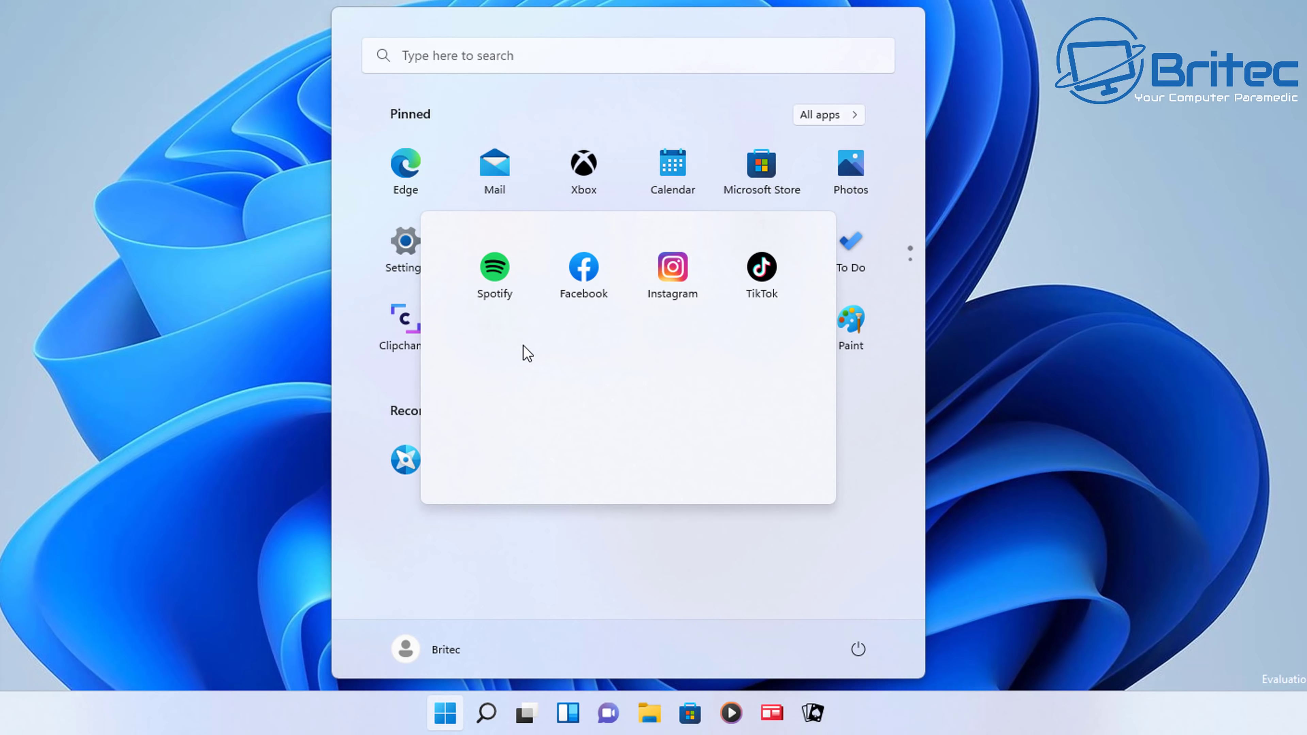
click(876, 488)
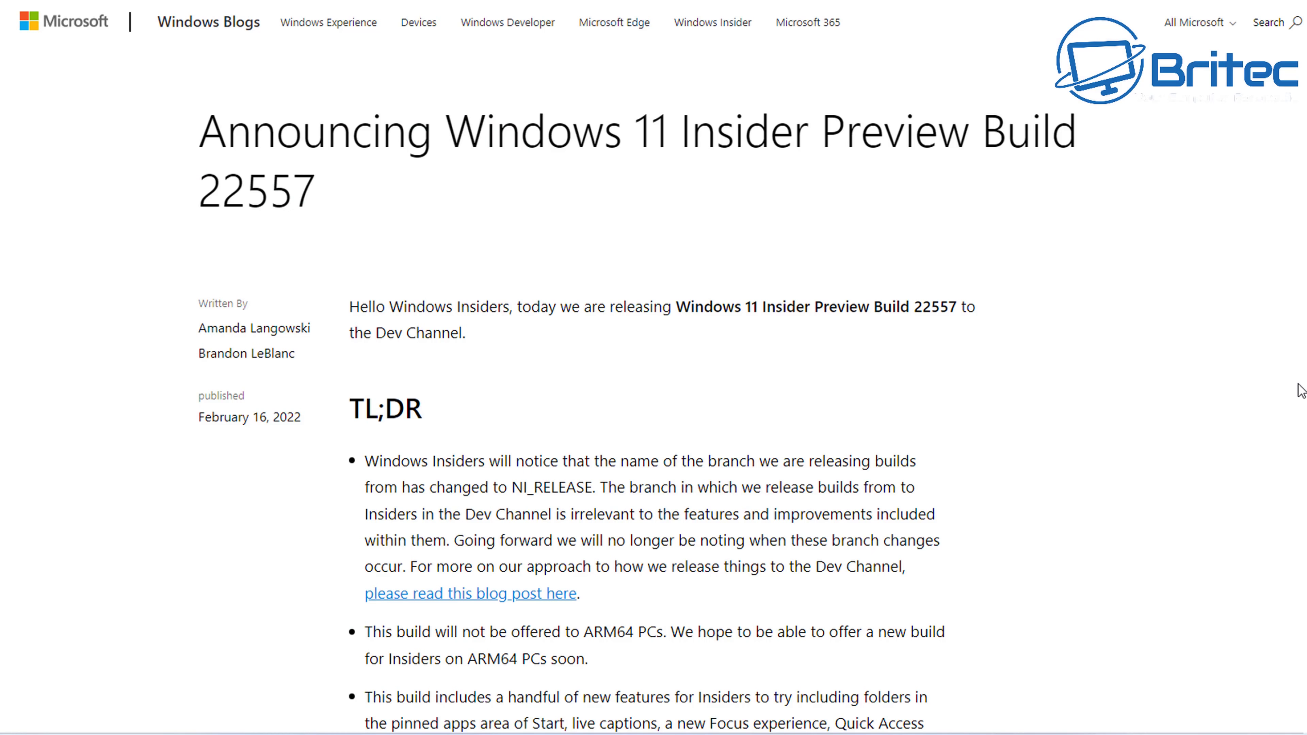
Scroll the Windows Blogs post to 'Create and curate folders in the pinned apps area of Start'.
scroll(1301, 390, down, 20)
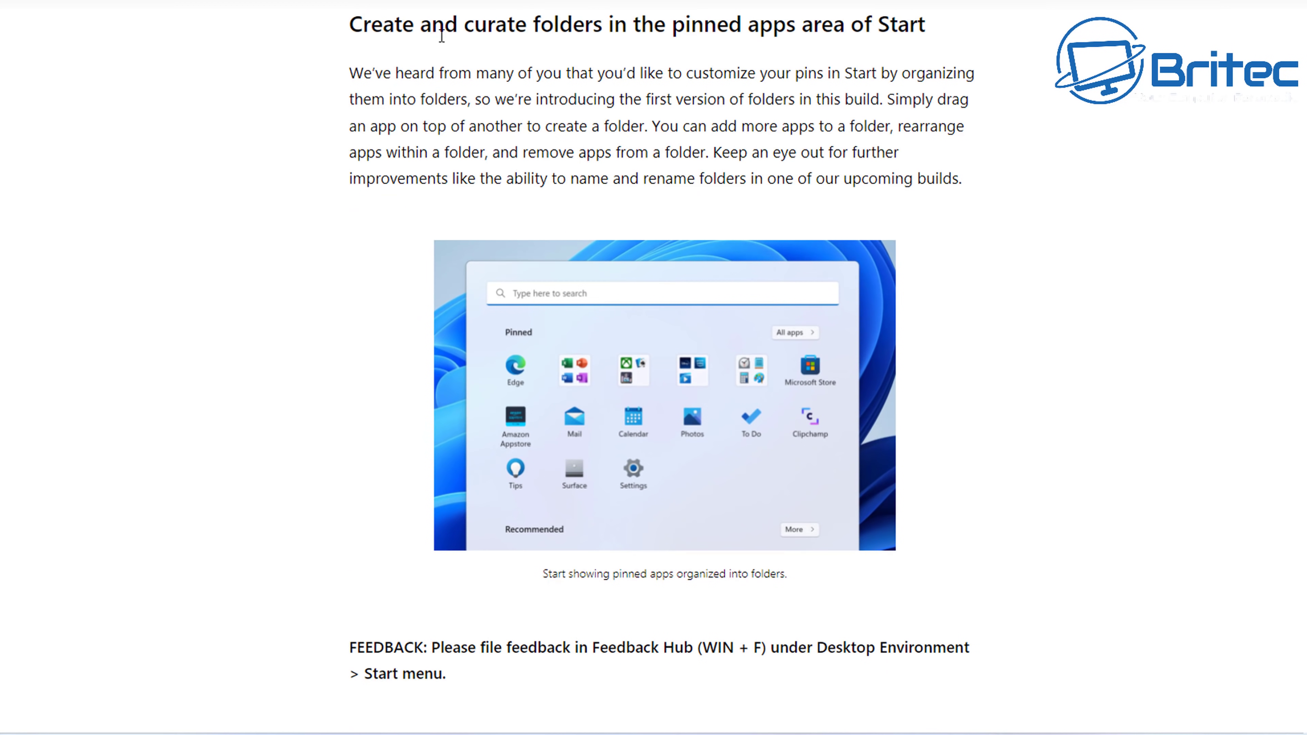
scroll(1129, 383, up, 2)
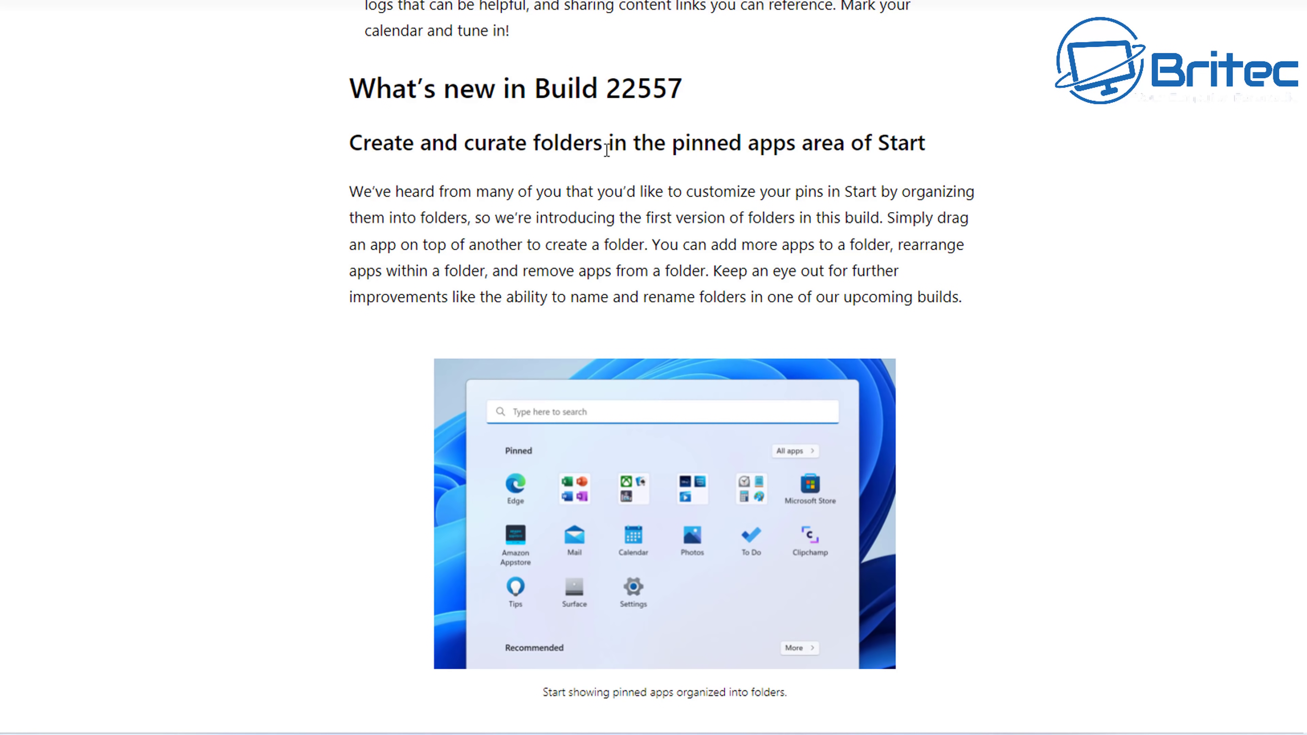
scroll(1012, 356, down, 8)
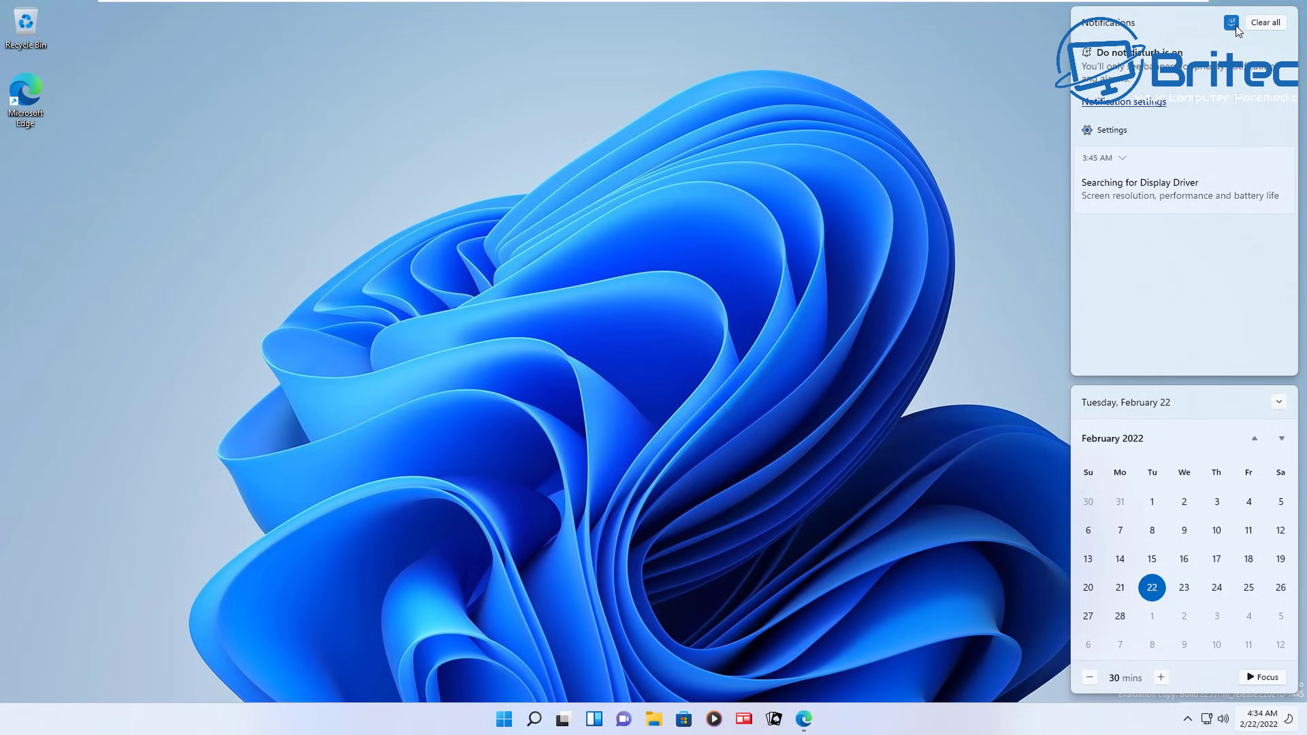
Toggle Do not disturb, run and end a 15-minute focus session, then close the notification panel.
click(1234, 25)
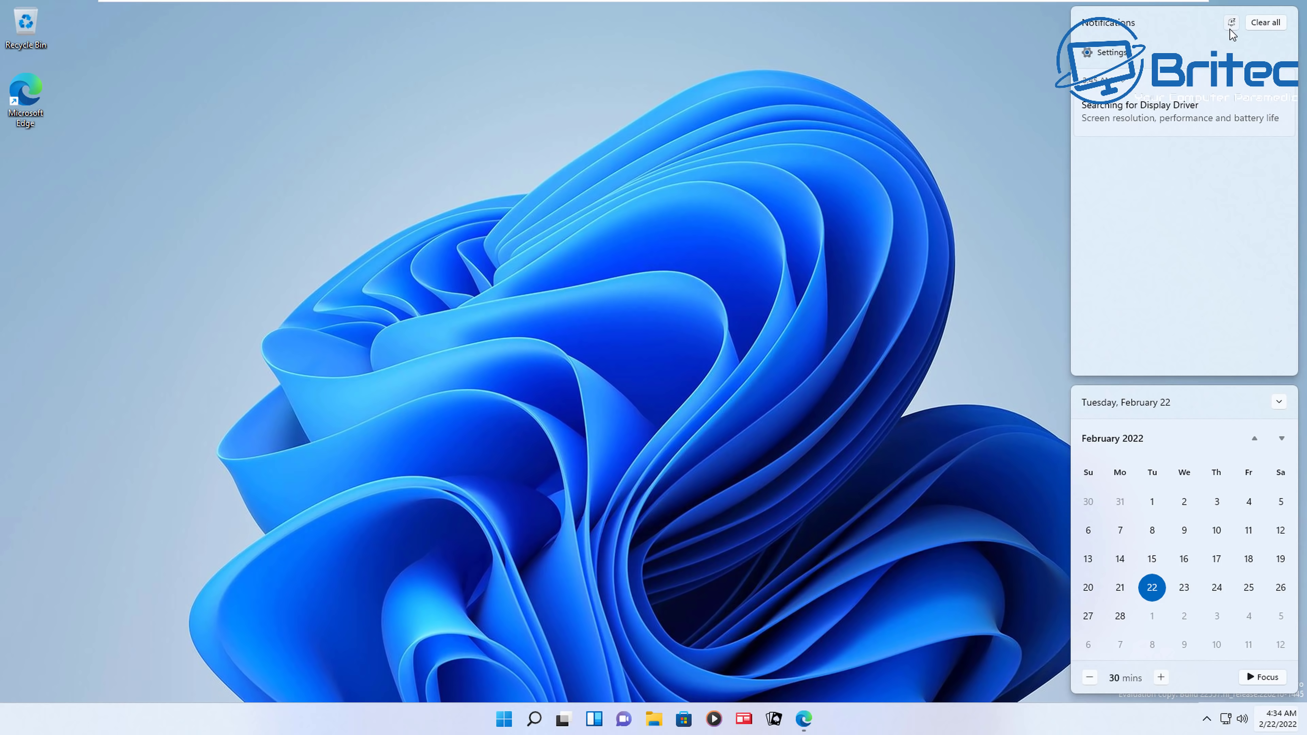
click(1230, 27)
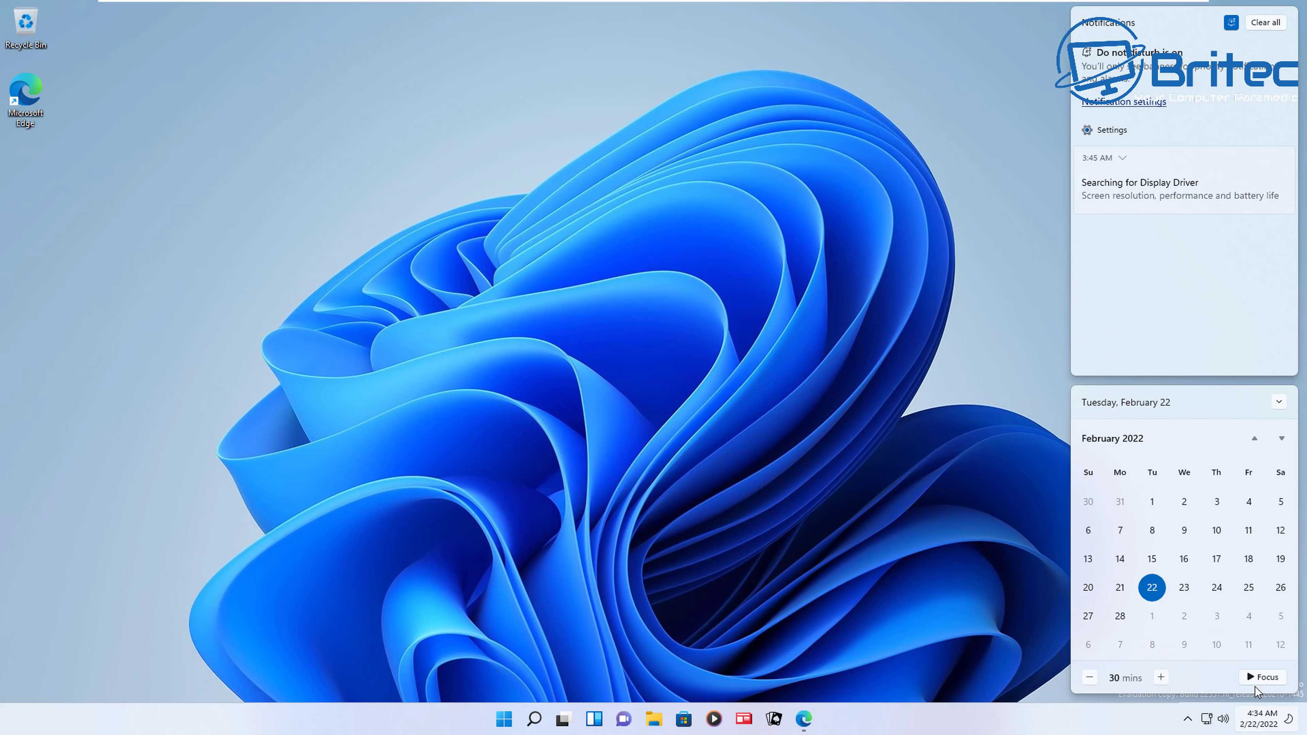
click(1089, 678)
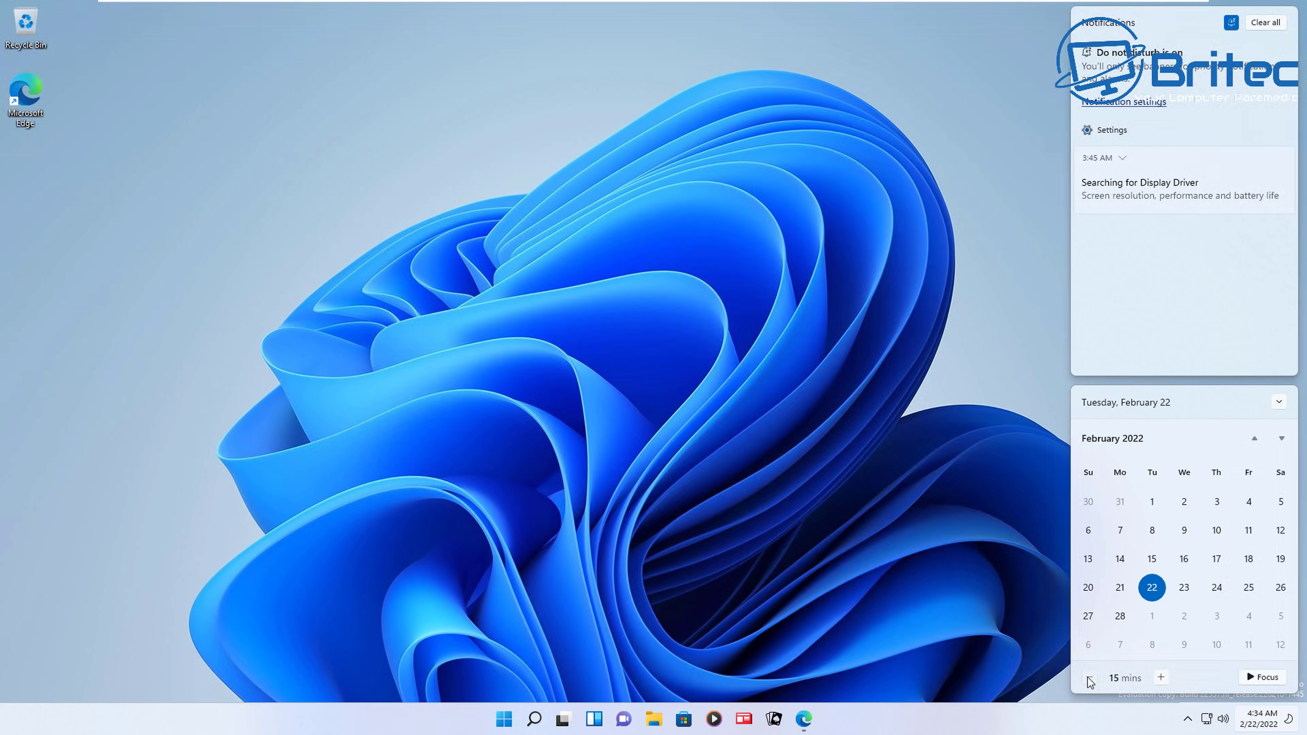
click(1261, 678)
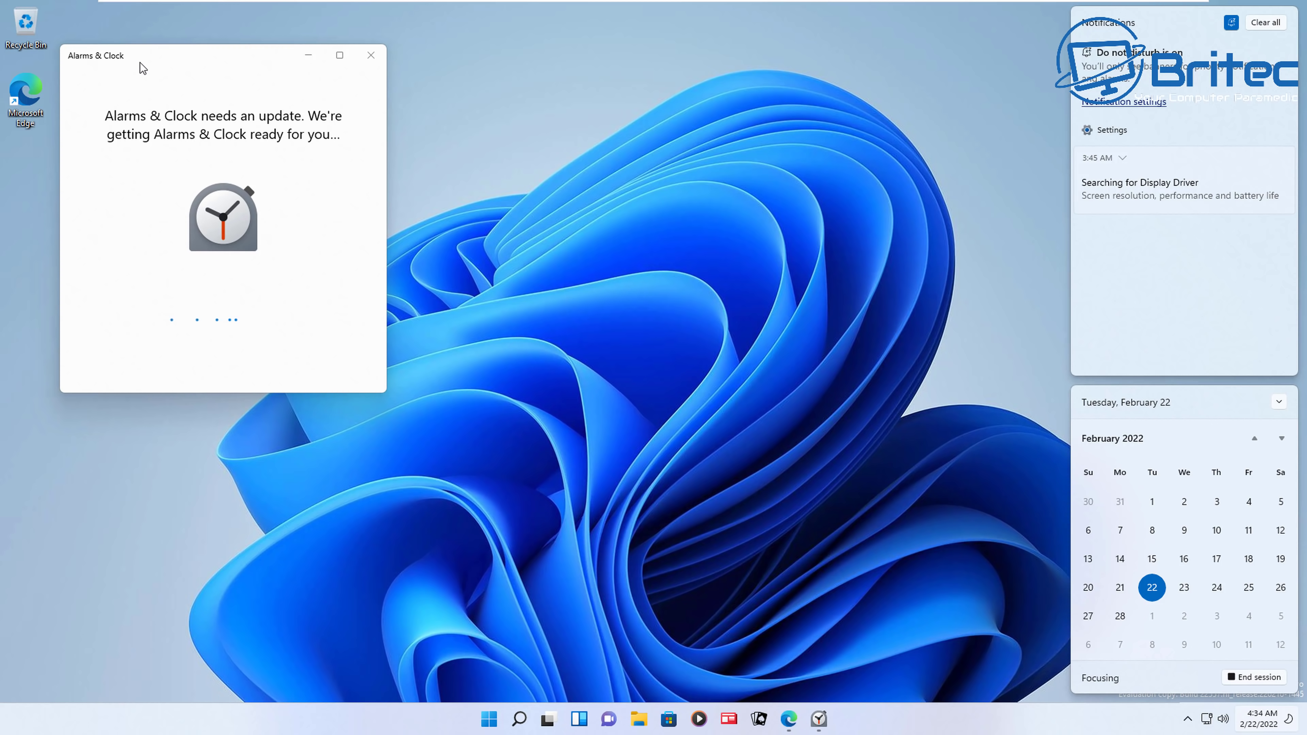
drag(163, 55, 552, 171)
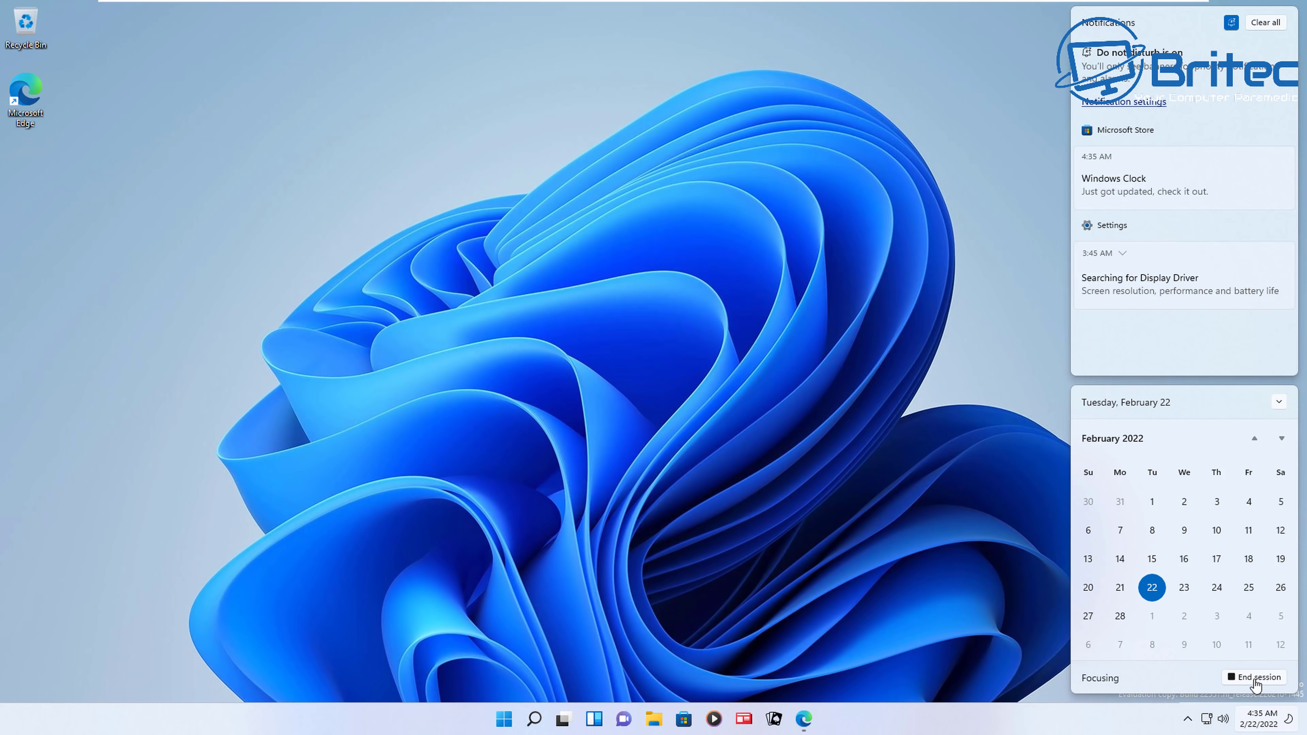
click(1249, 679)
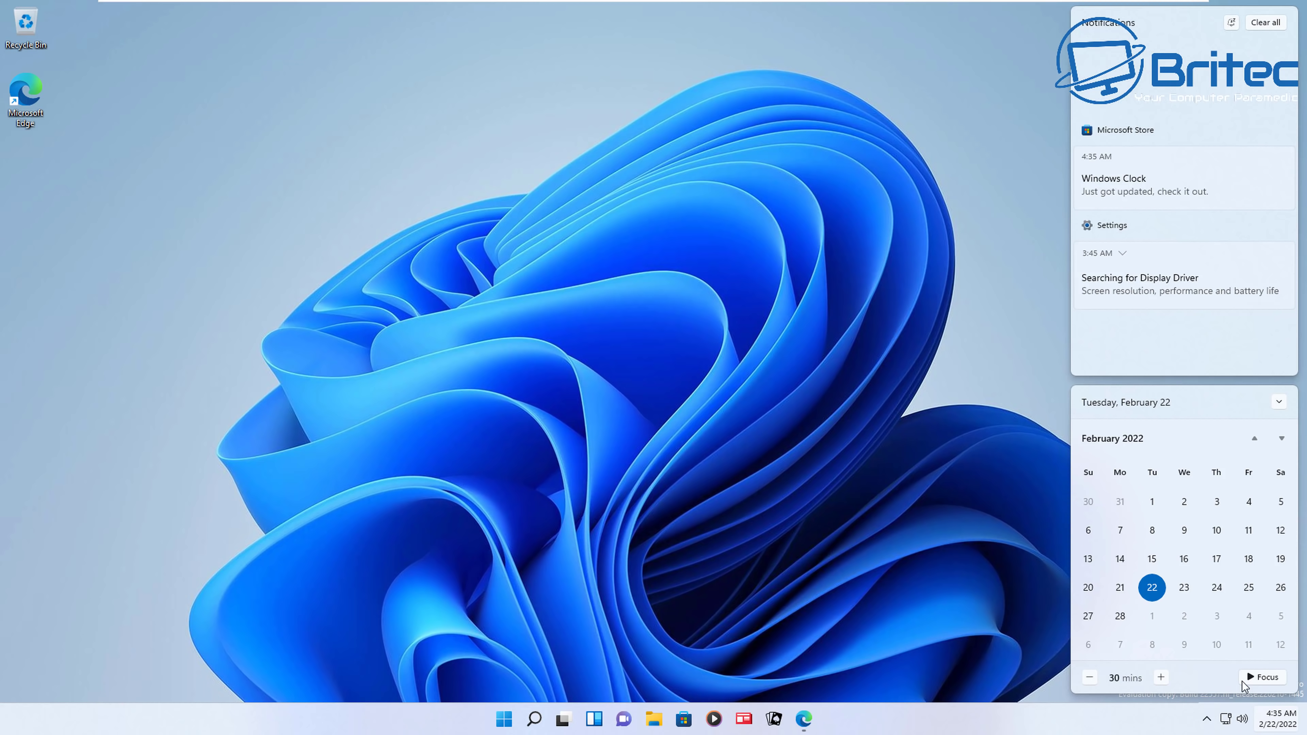
click(927, 619)
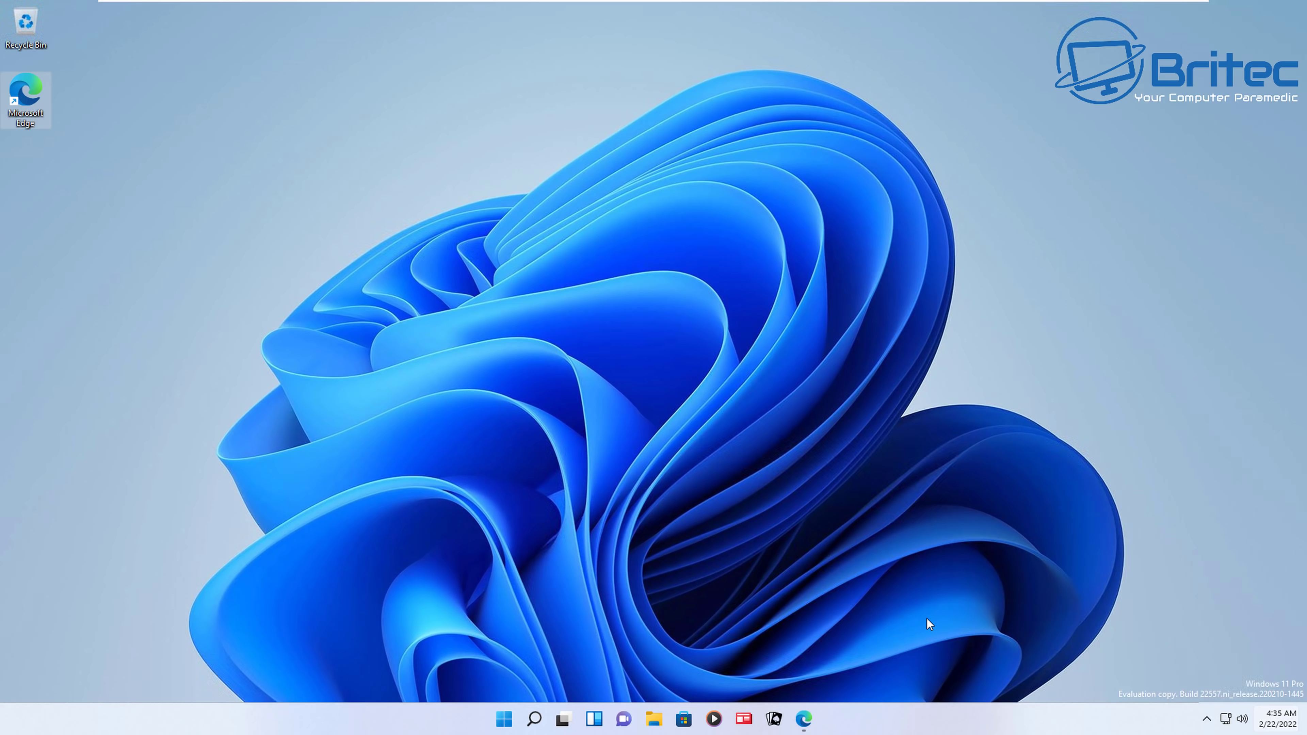
click(505, 723)
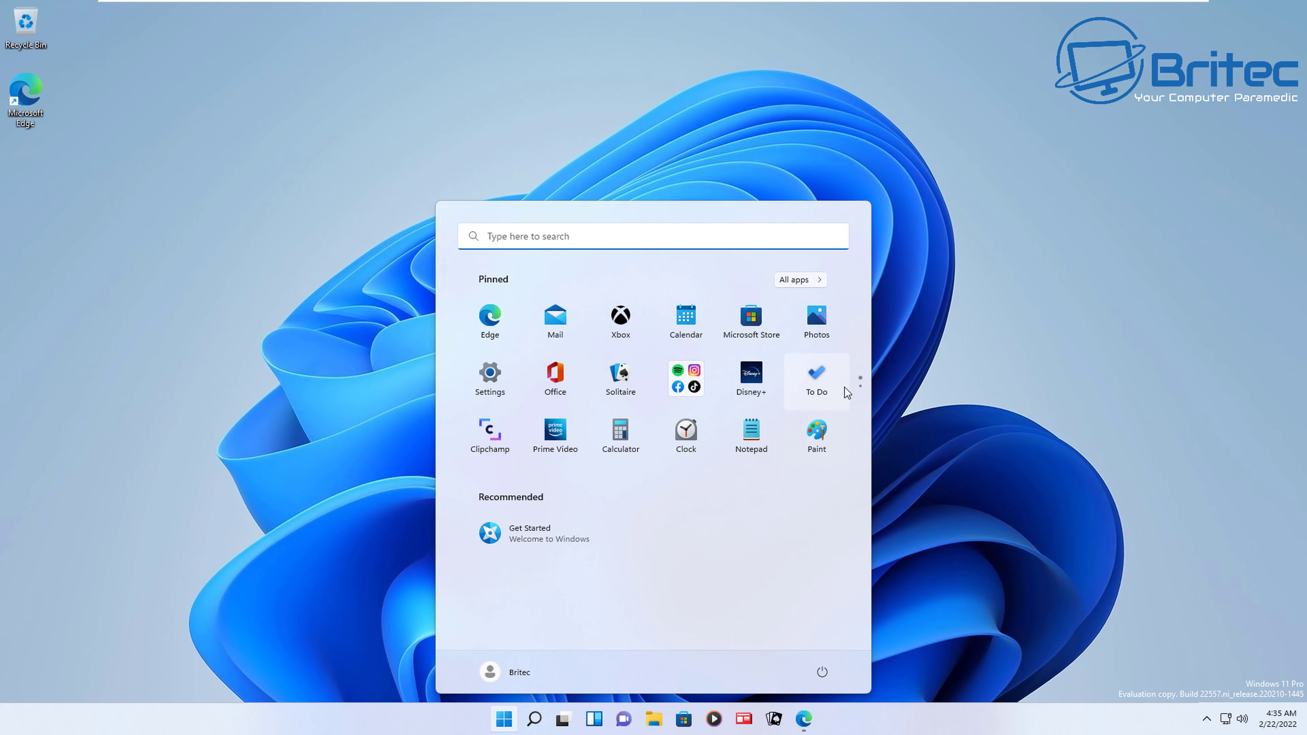
click(489, 378)
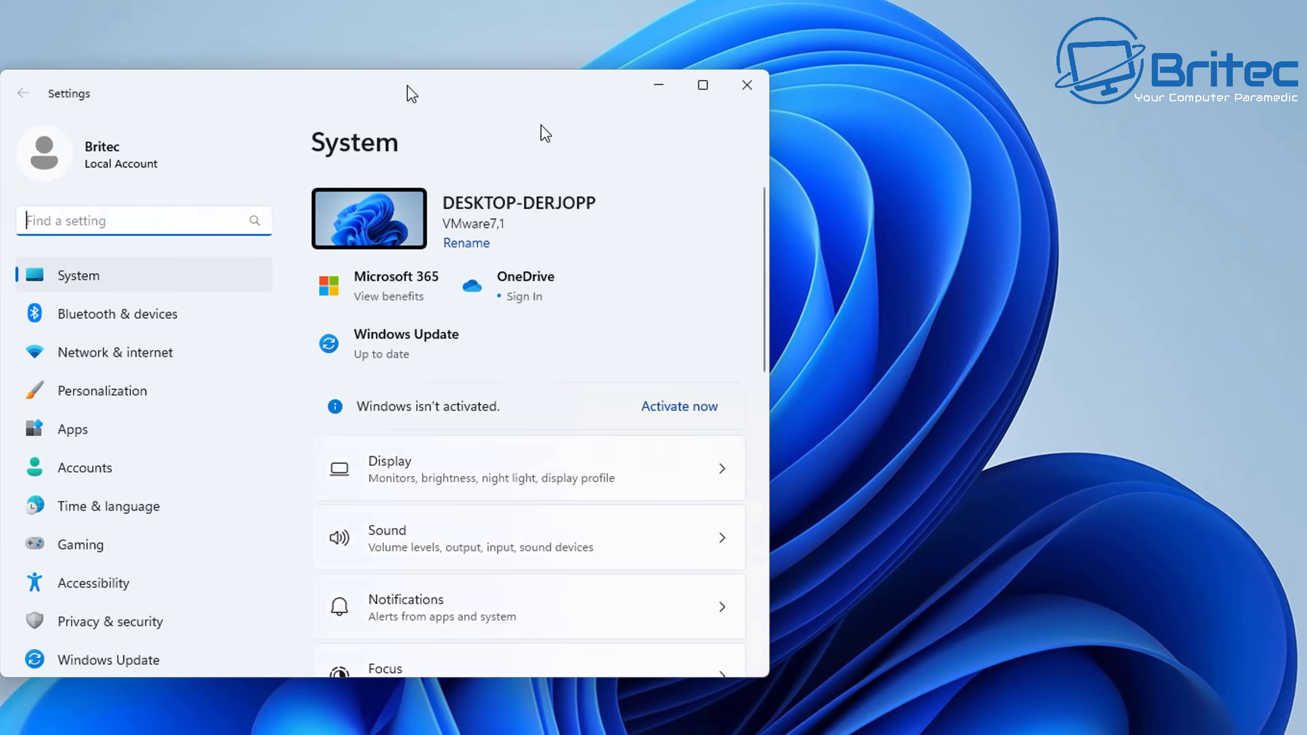
drag(344, 47, 690, 129)
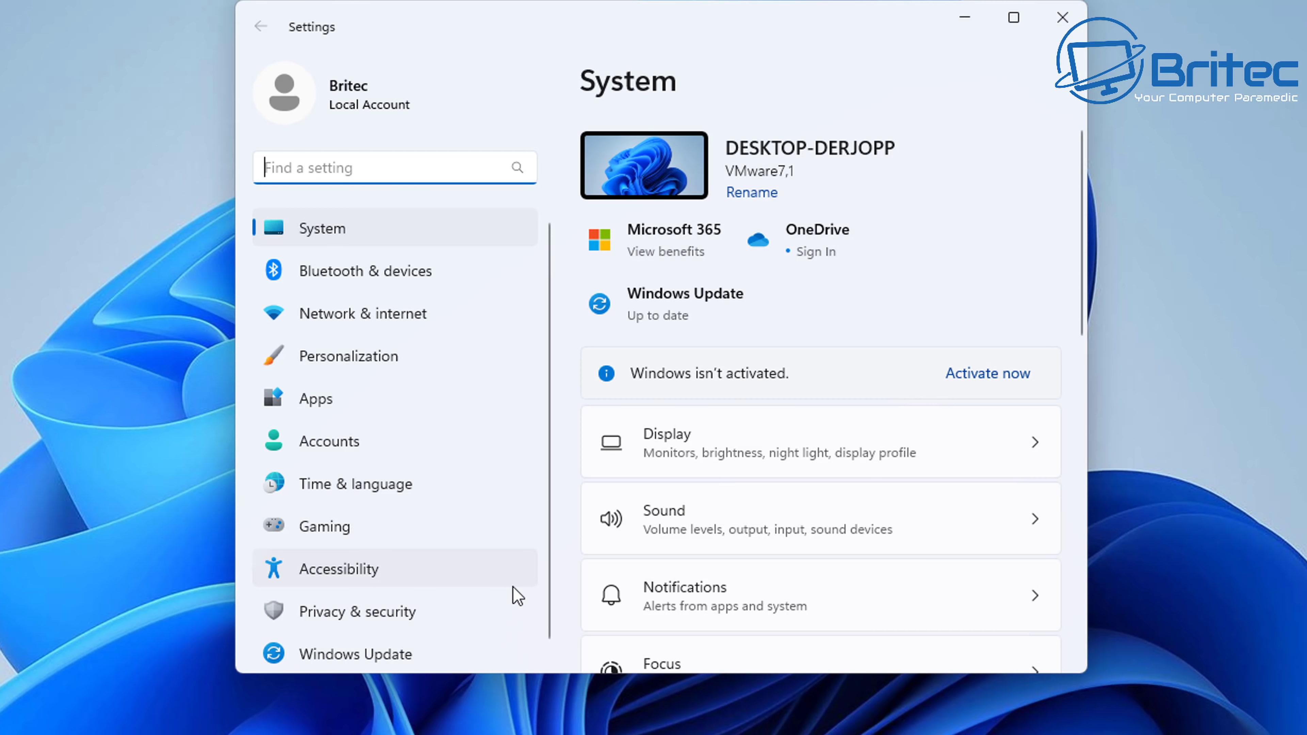
scroll(767, 591, down, 4)
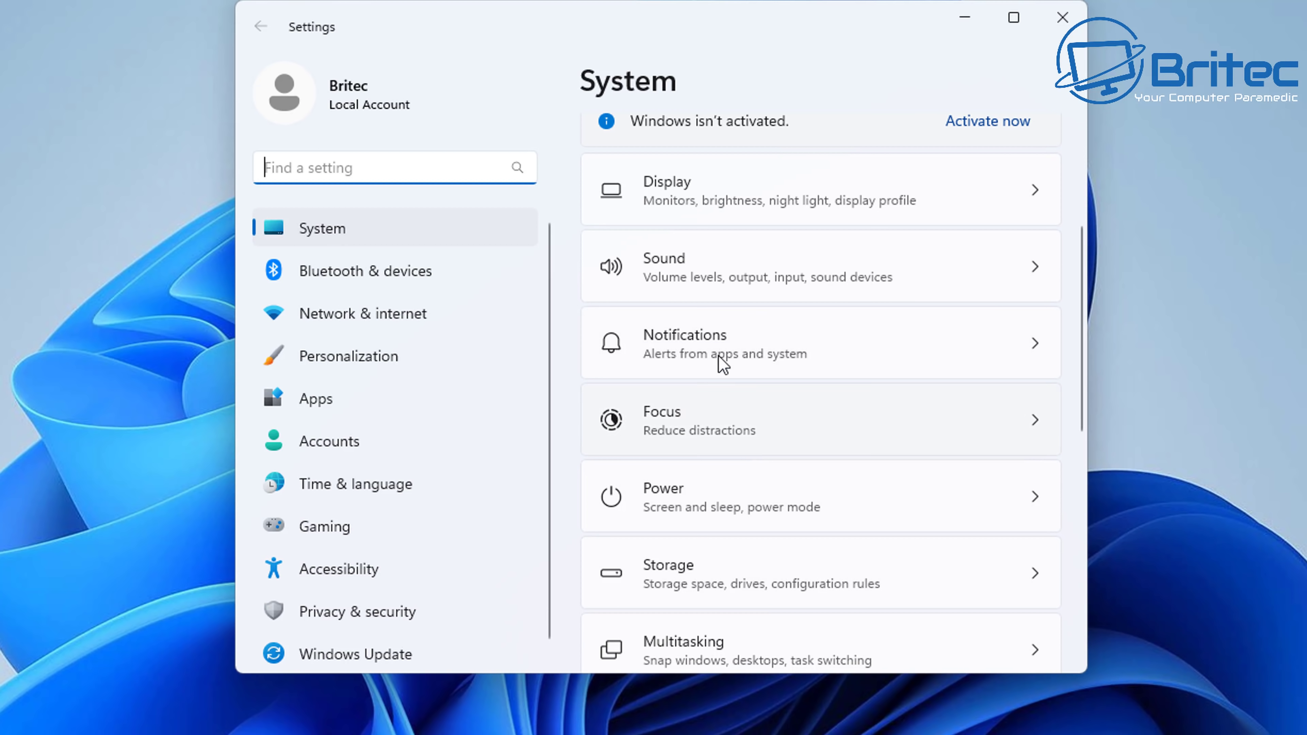
click(717, 350)
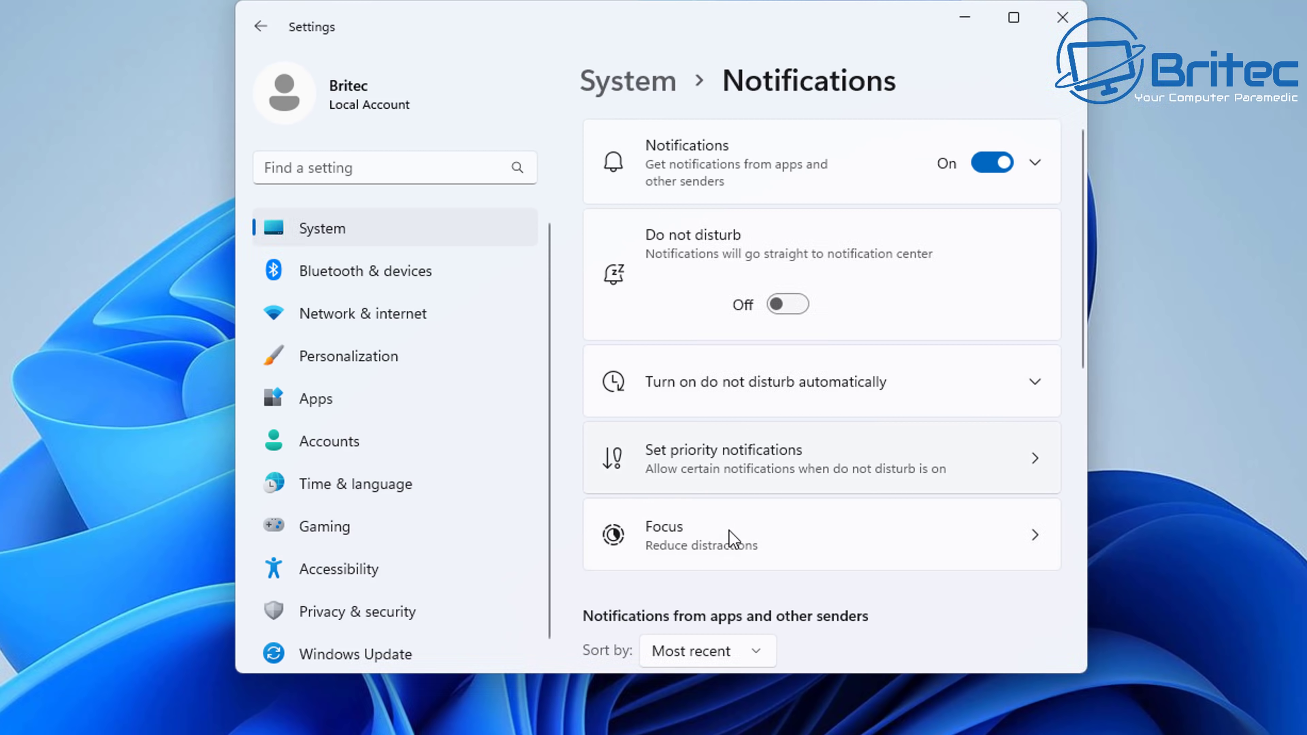
click(731, 545)
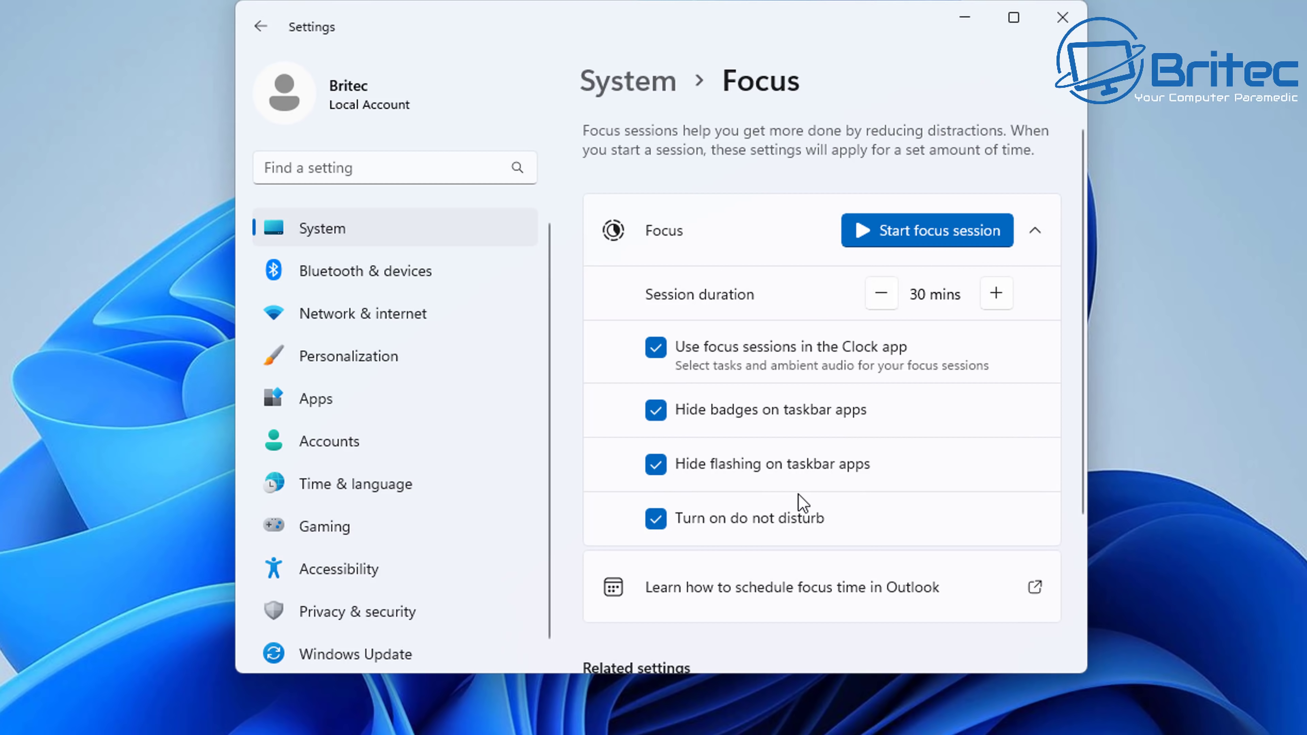
scroll(803, 502, down, 2)
scroll(803, 502, up, 2)
click(1070, 23)
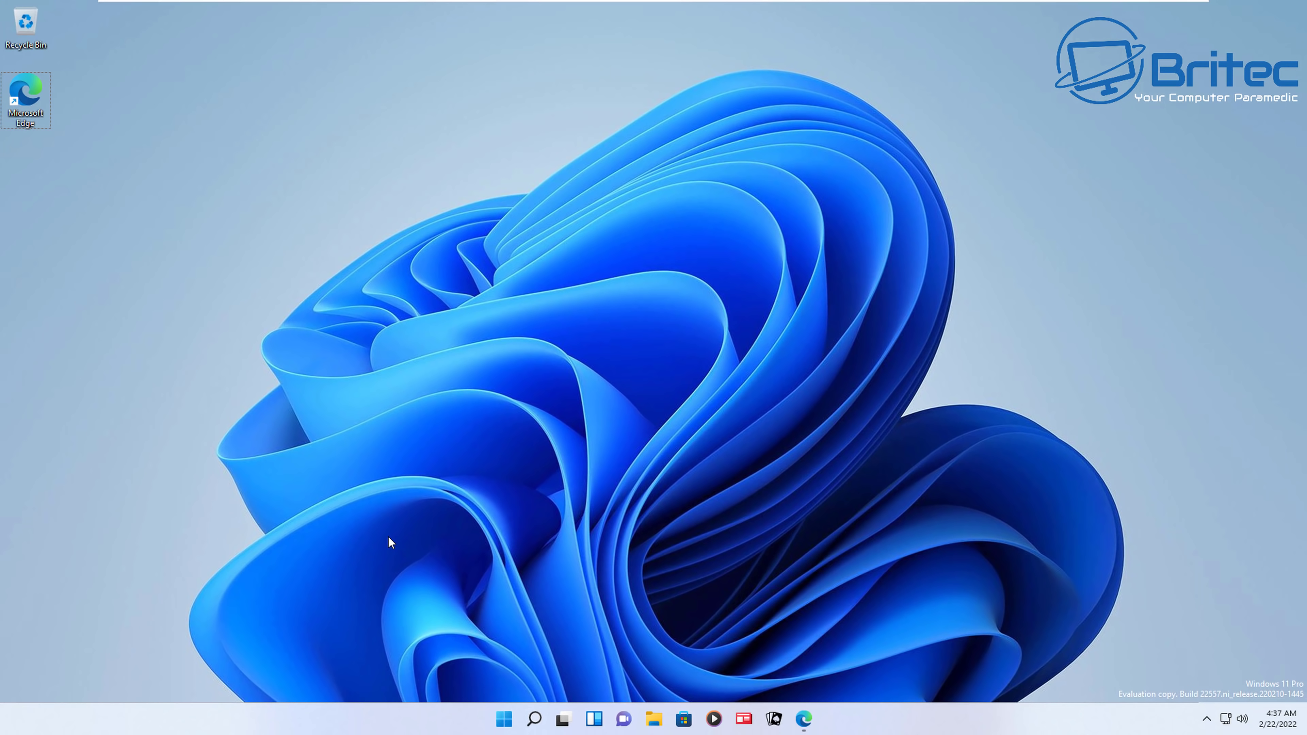
Turn on live captions with Win+Ctrl+L and get the English (United States) Speech Pack from the Store.
key(super+ctrl+l)
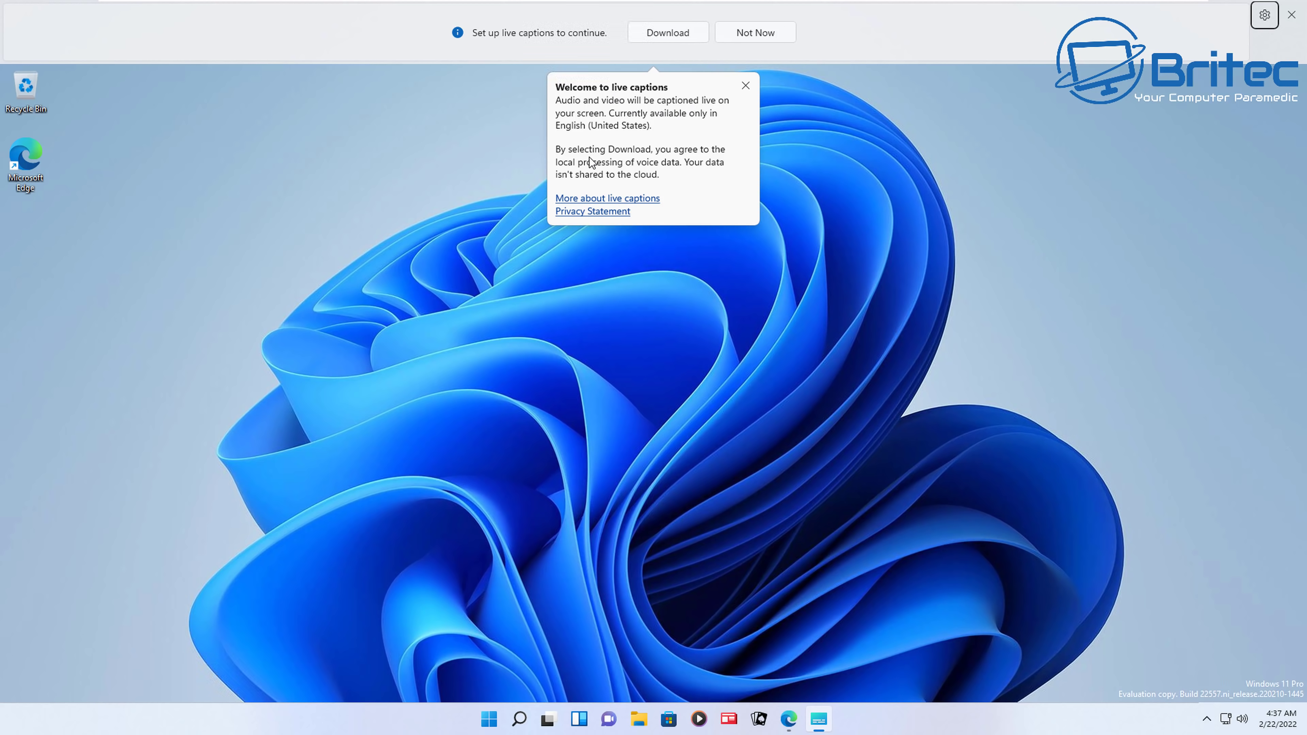
click(664, 34)
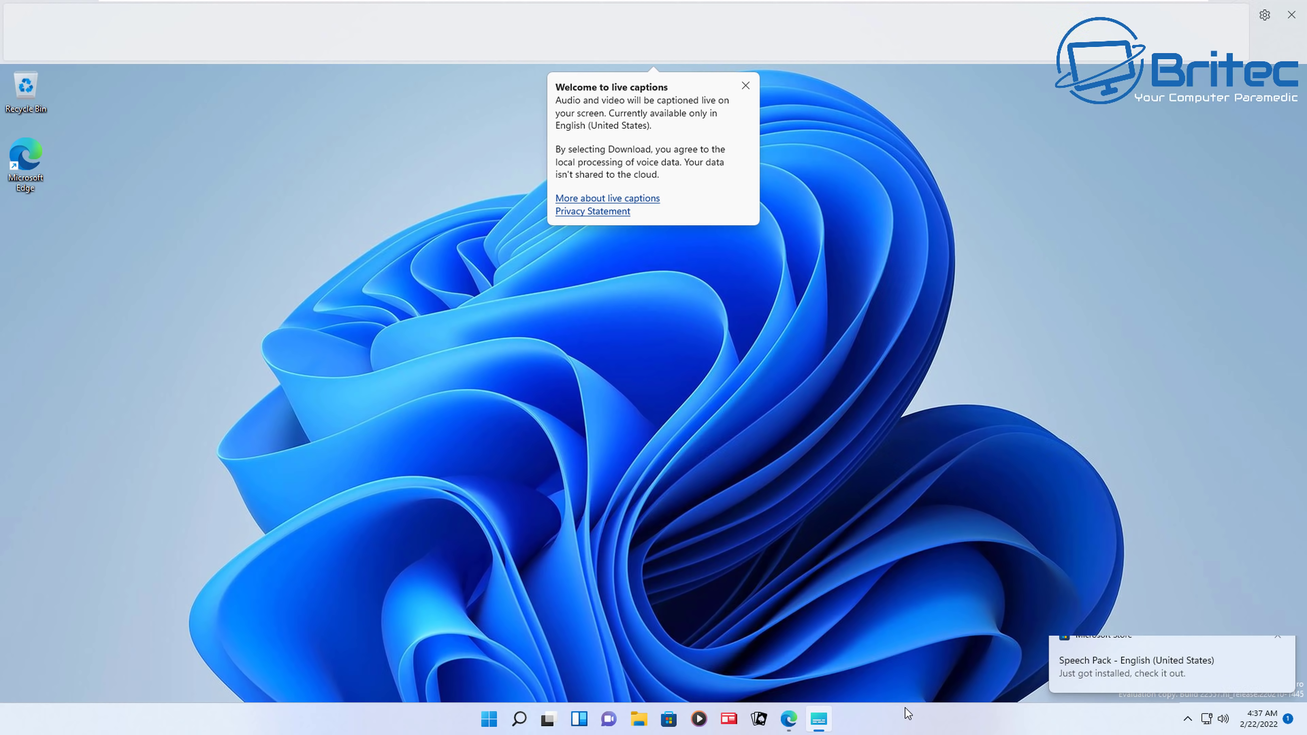
click(1092, 679)
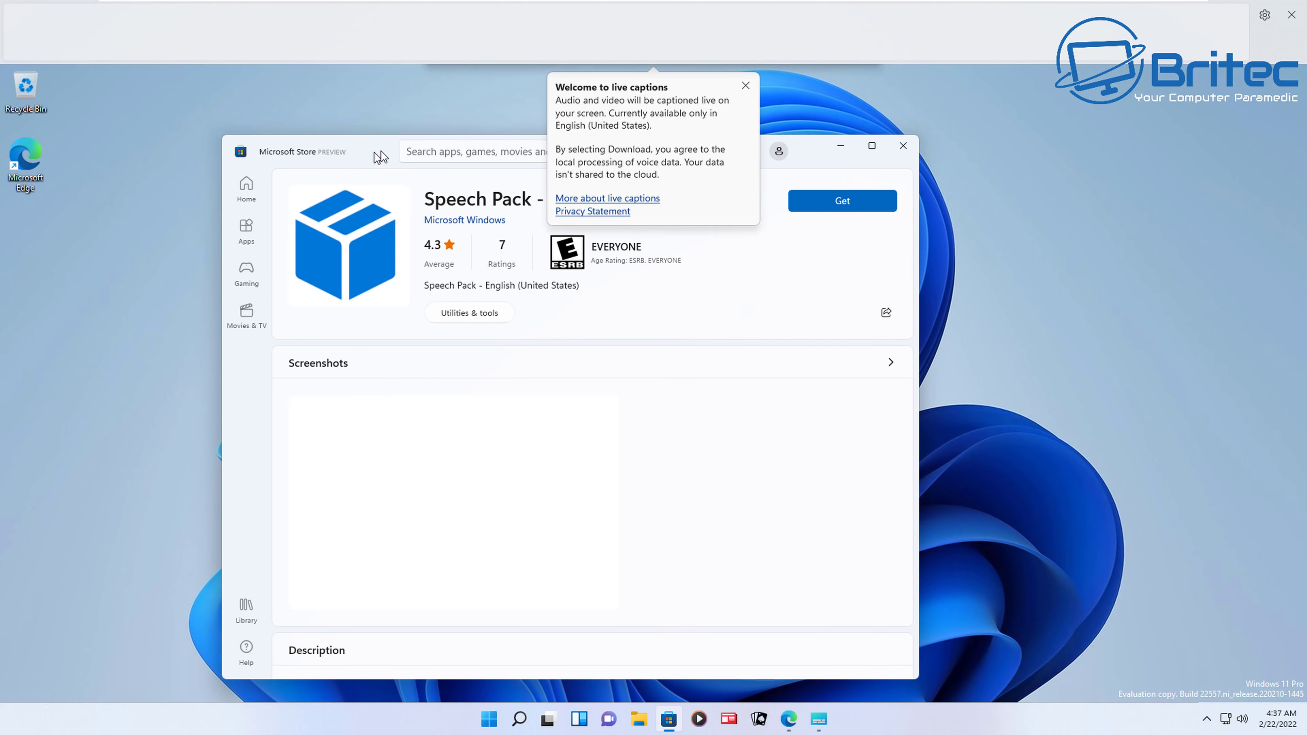
click(852, 200)
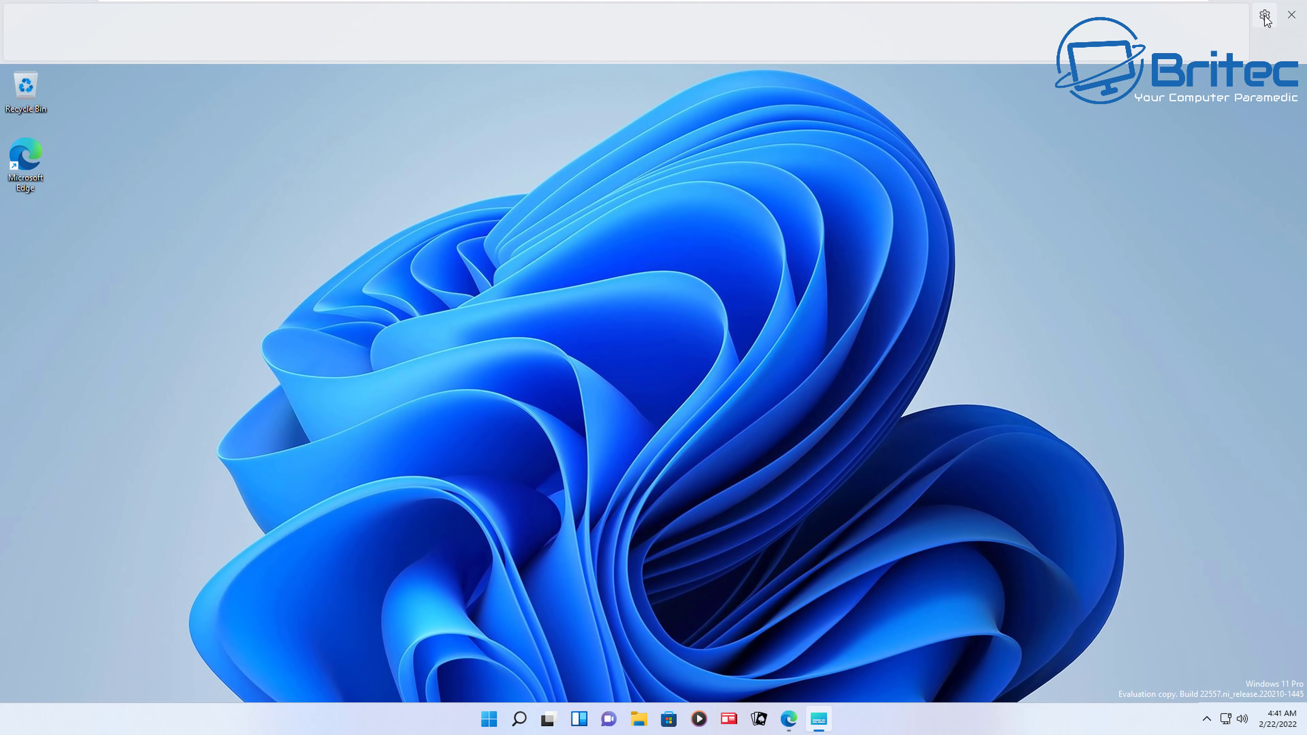
Set the live captions bar to Floating on screen and place it just above the taskbar.
click(1265, 17)
mouse_move(1218, 83)
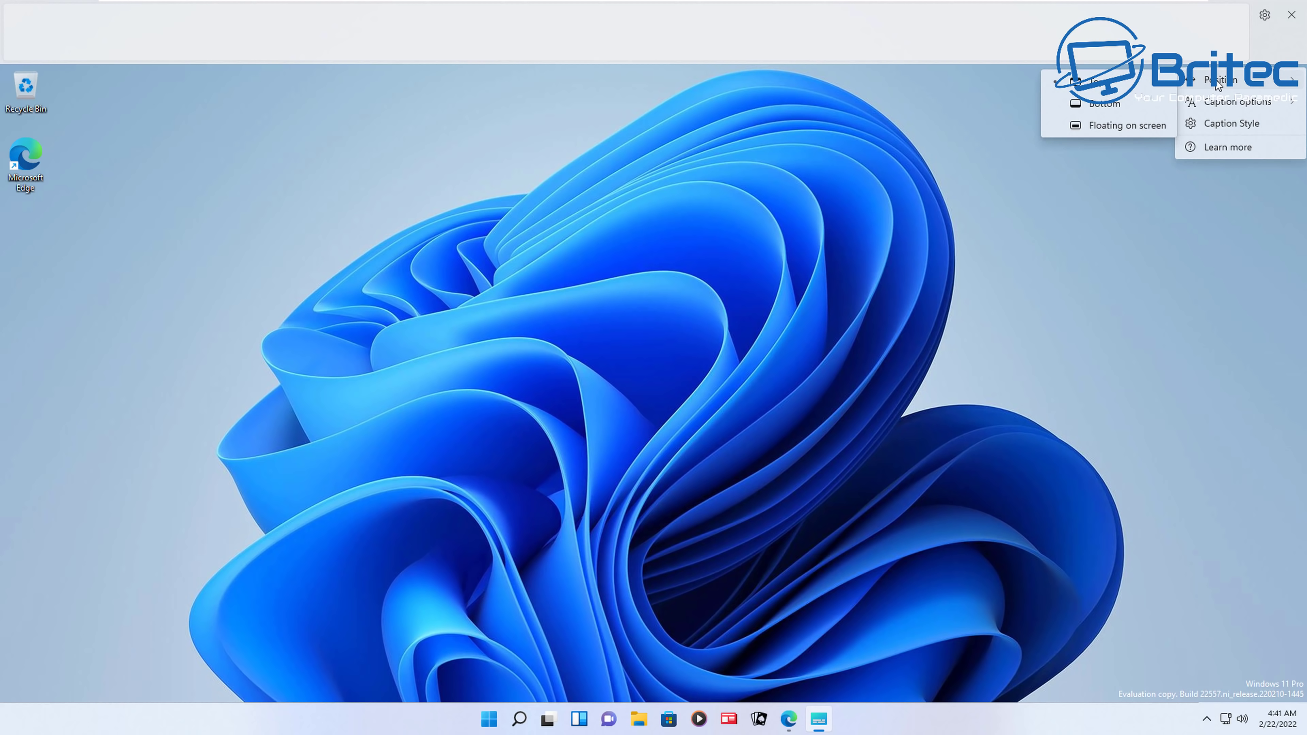
click(1117, 127)
drag(693, 342, 600, 582)
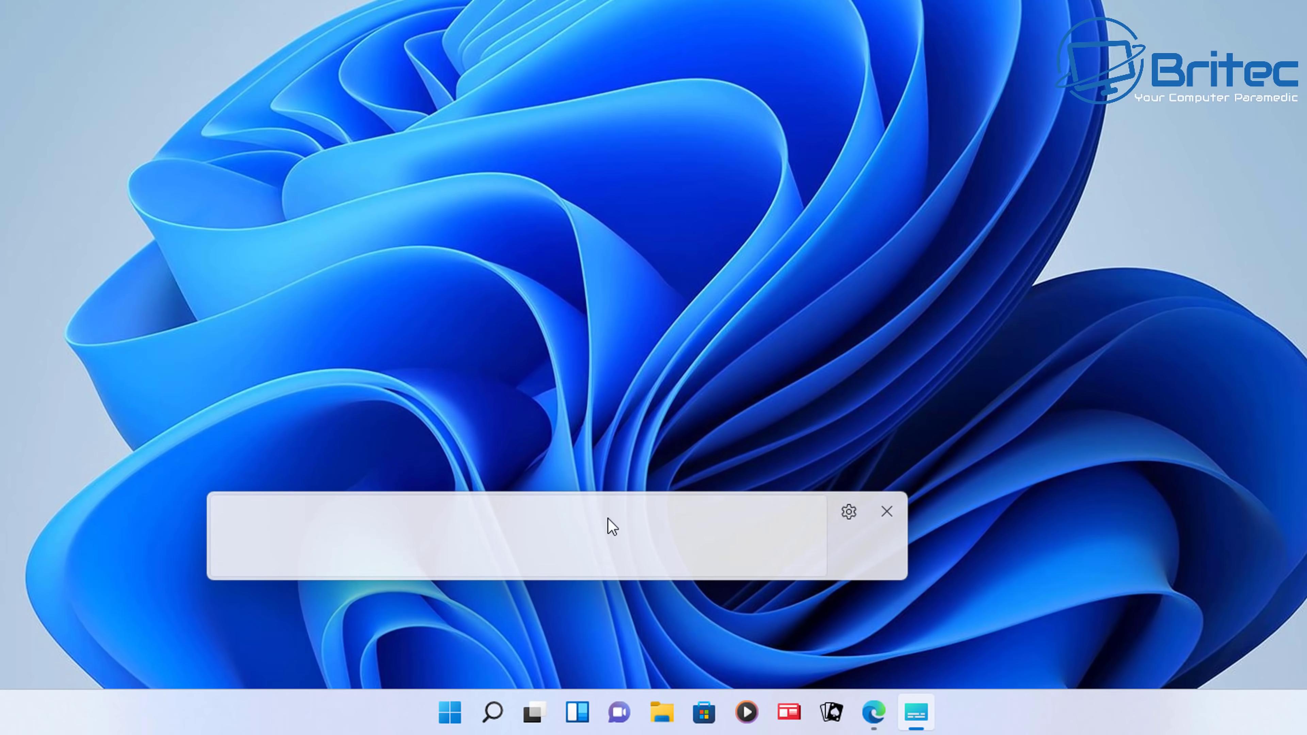
drag(608, 518, 701, 548)
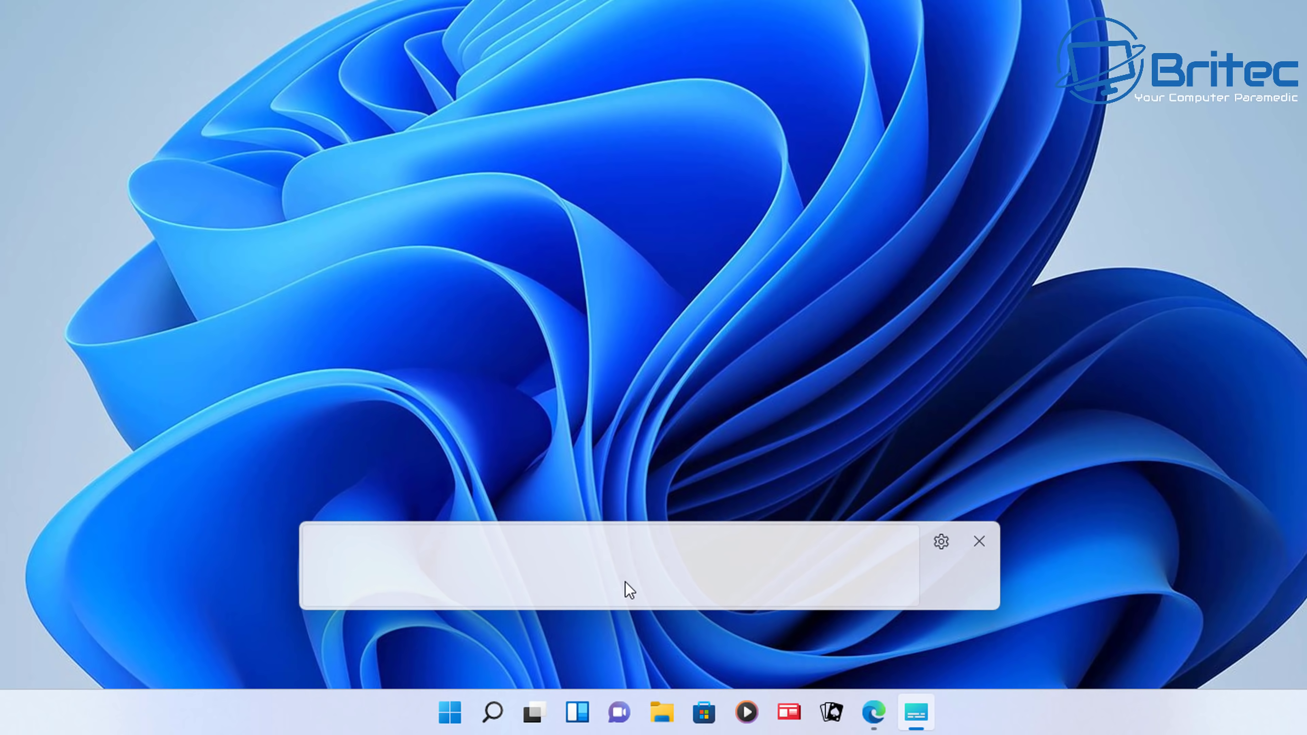
Open Caption Style from the live captions options.
click(940, 541)
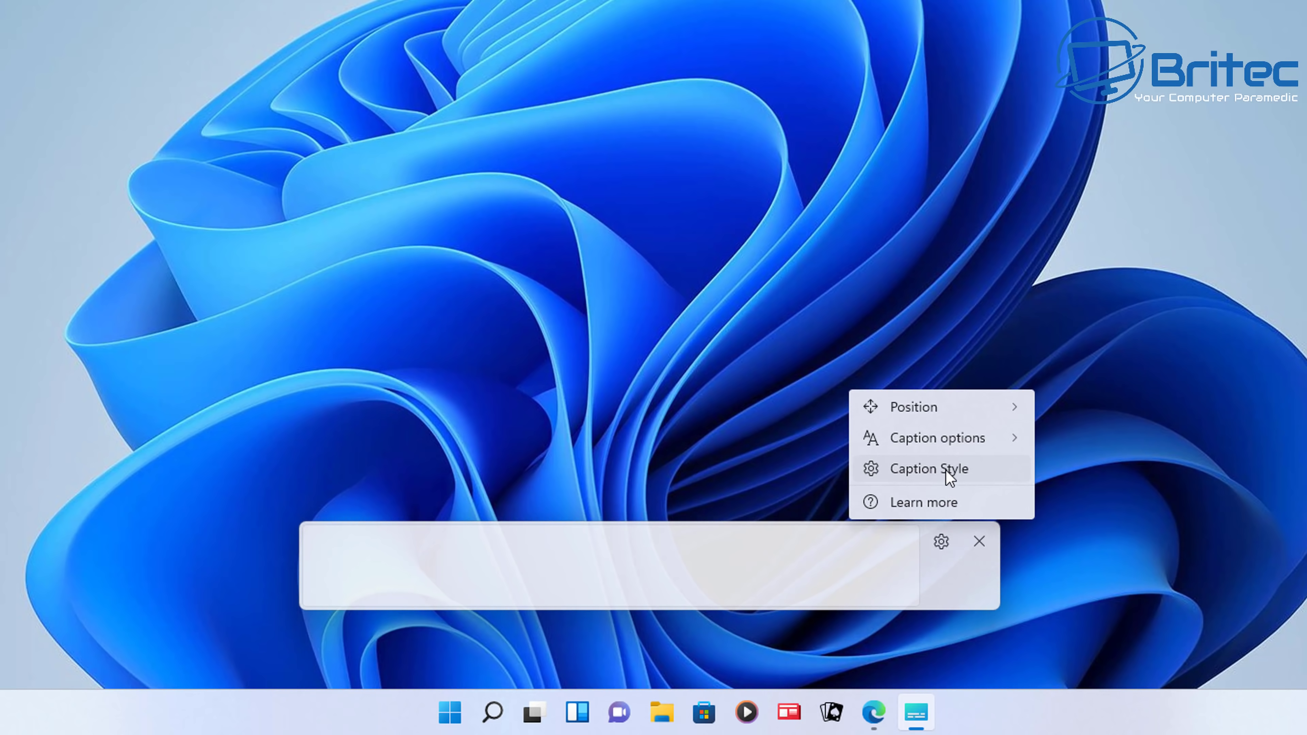
mouse_move(948, 430)
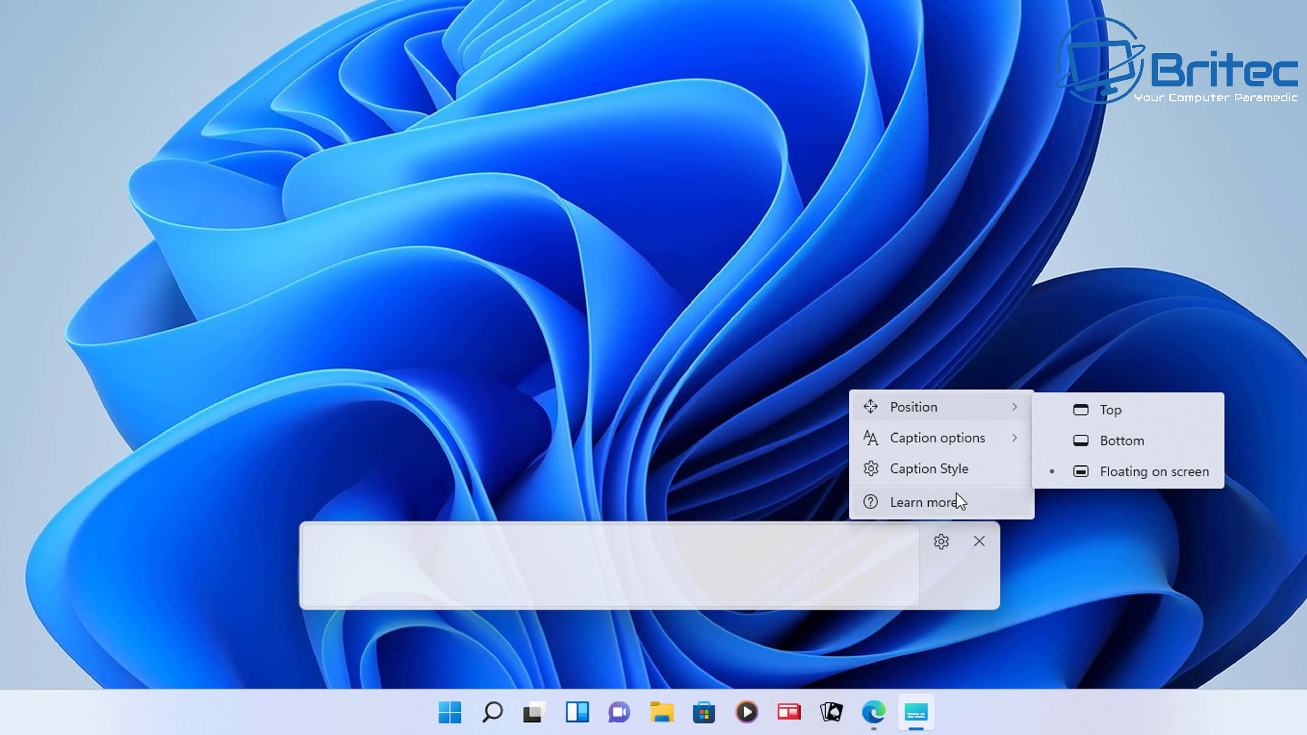
click(947, 476)
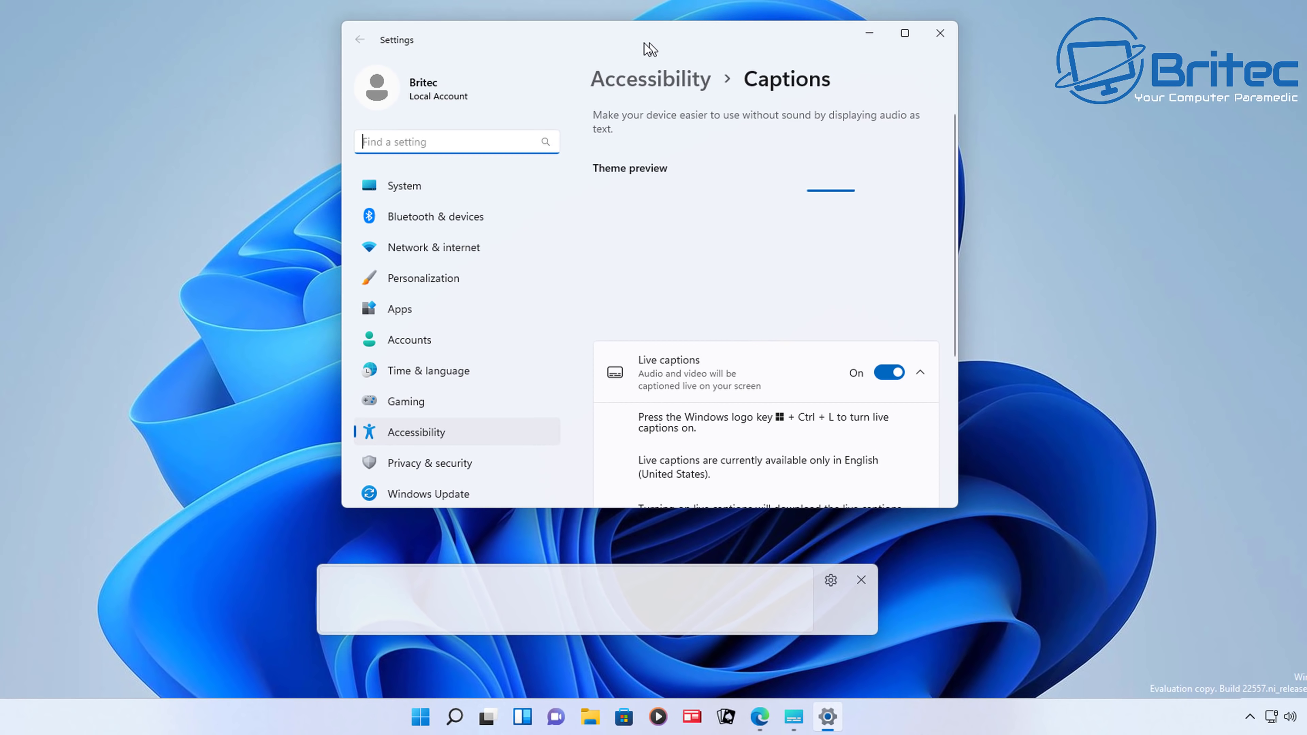
Shift the Settings window slightly left and scroll through the Accessibility > Captions page.
drag(676, 43, 634, 51)
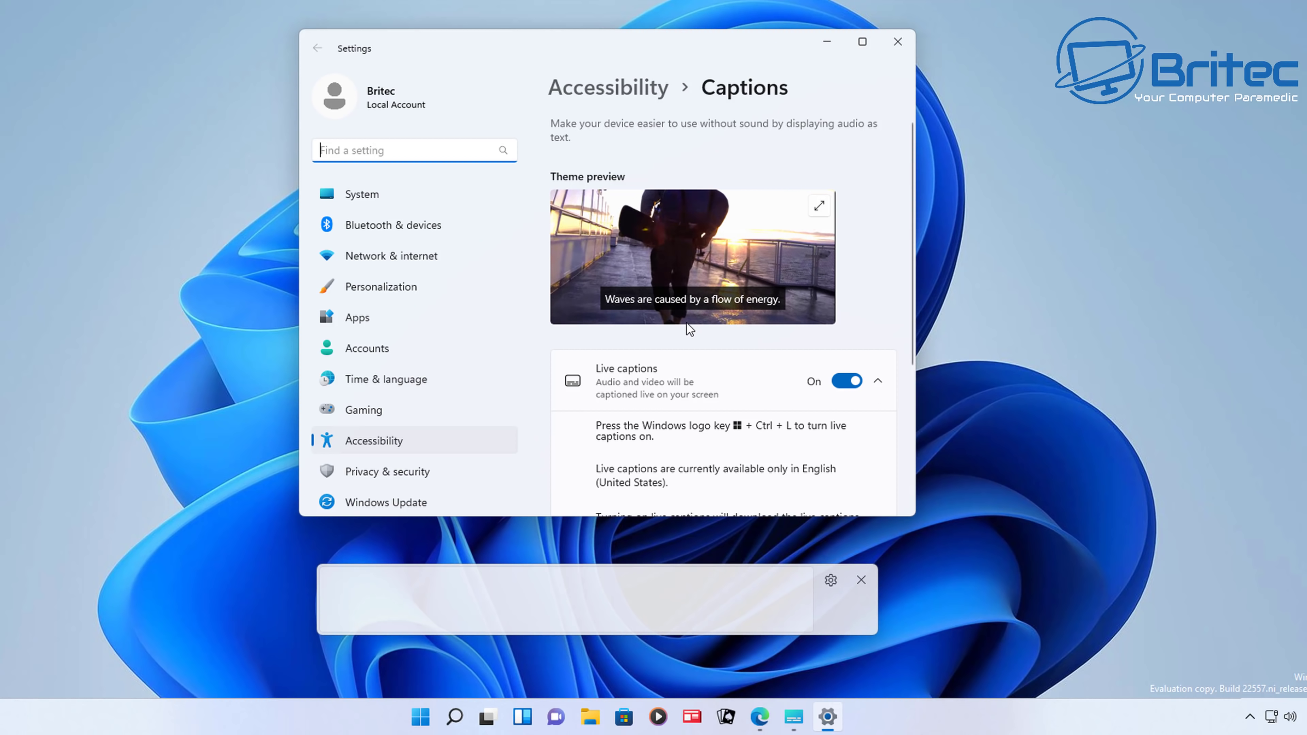
scroll(690, 329, down, 1)
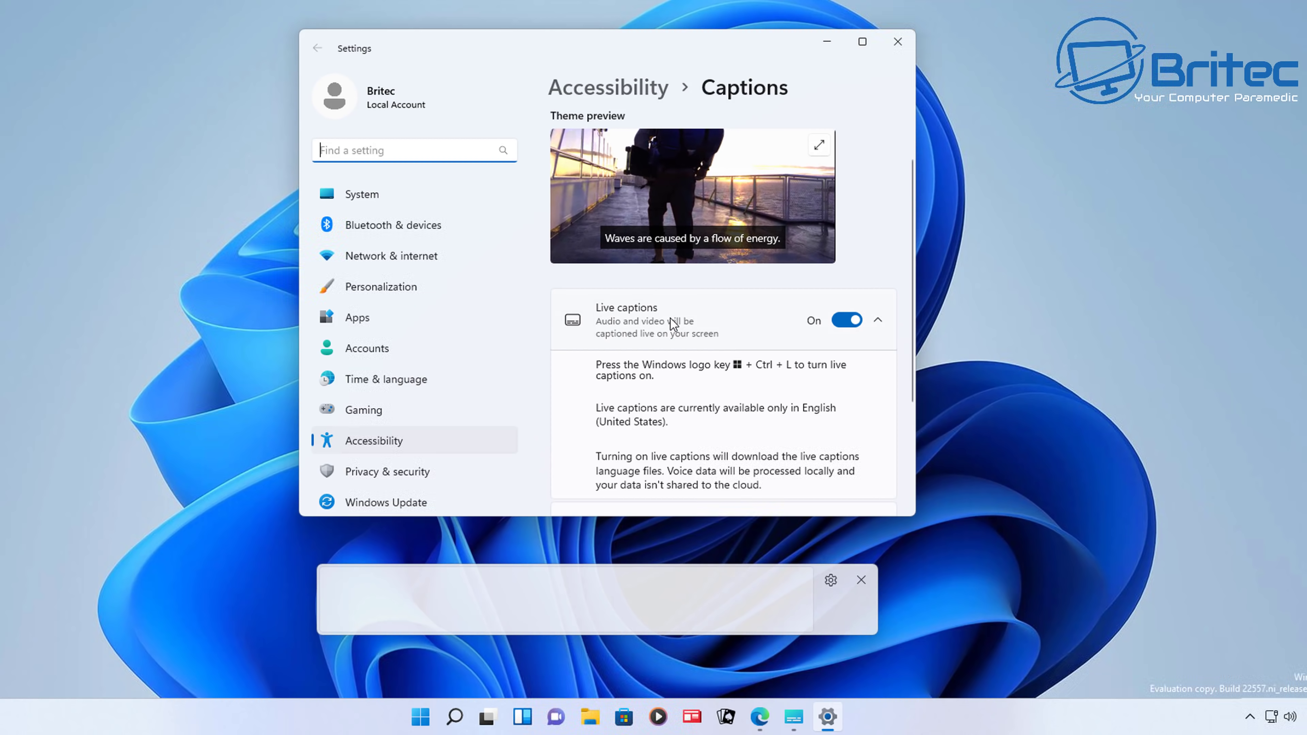
scroll(672, 320, up, 1)
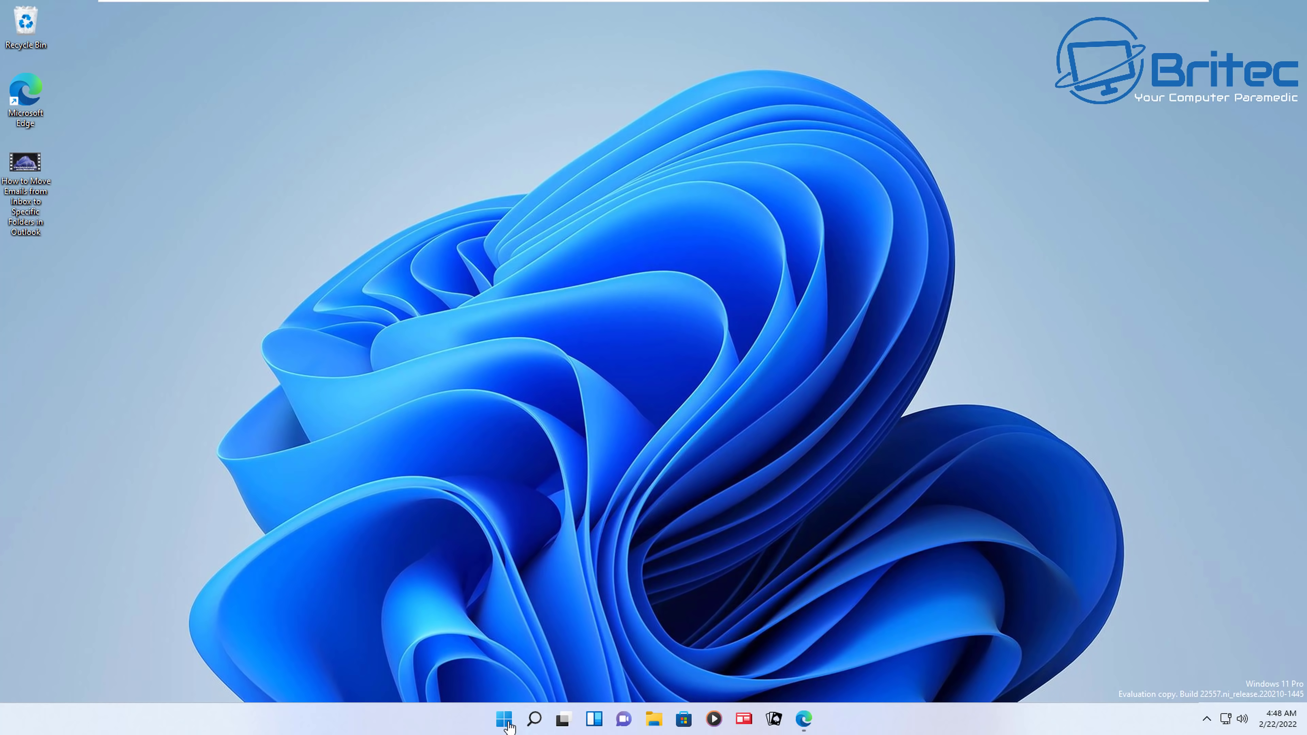
Launch Task Manager from the Start right-click menu, centre it on screen and widen it.
right_click(507, 720)
click(494, 557)
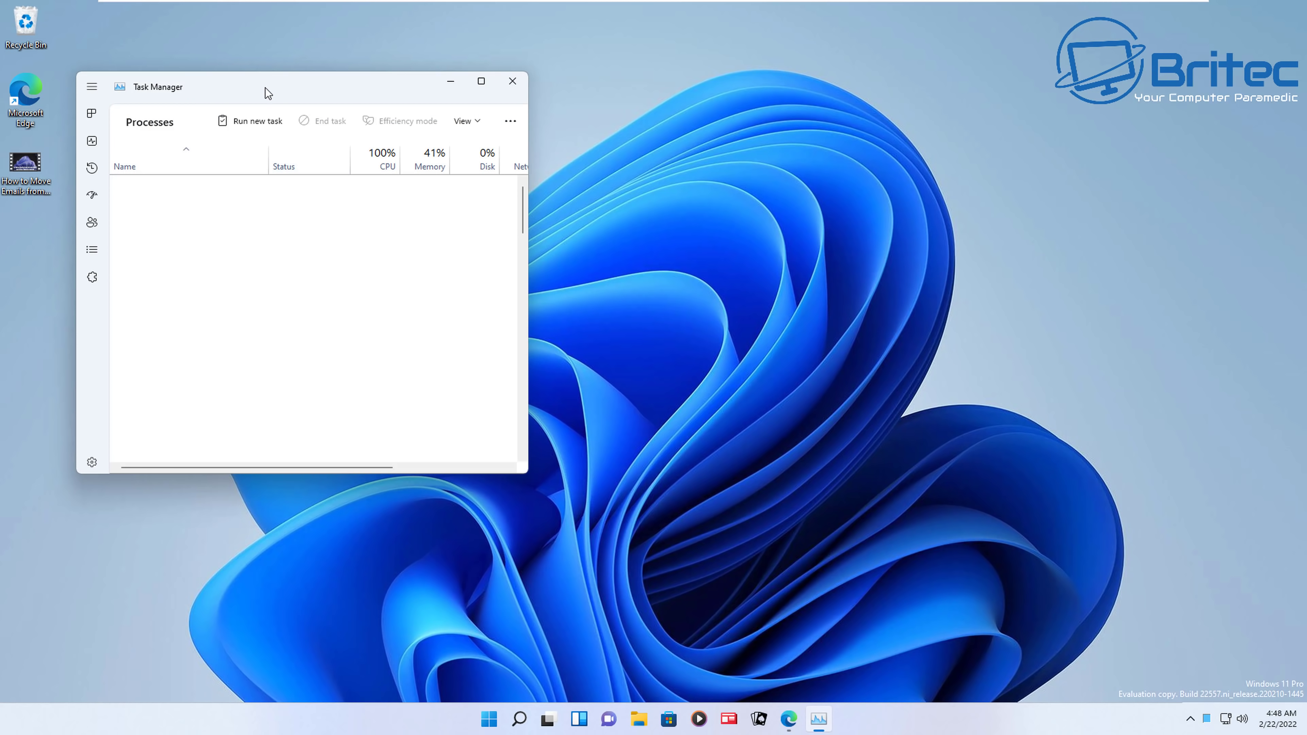
drag(264, 92, 639, 159)
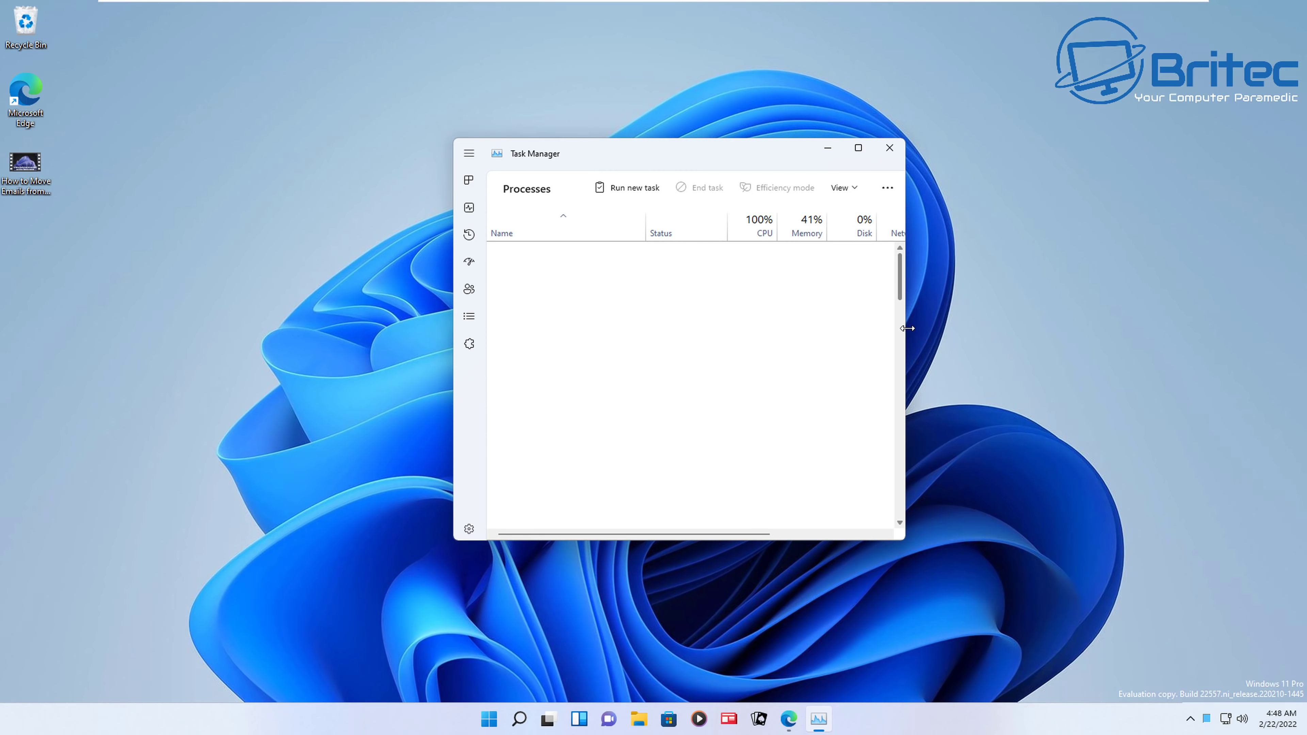
drag(907, 328, 1078, 336)
drag(735, 162, 714, 161)
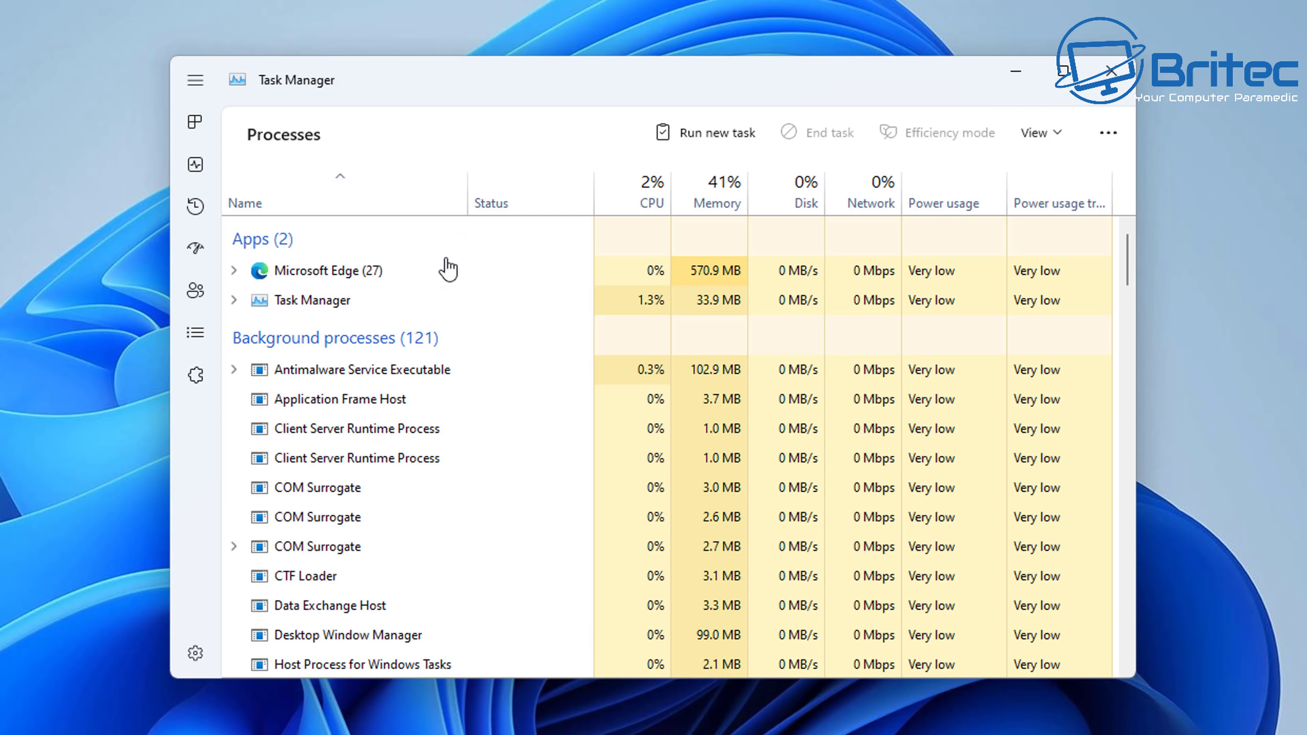
Expand the navigation pane and visit Processes, Performance, App history, Startup apps, Users and Details.
click(195, 82)
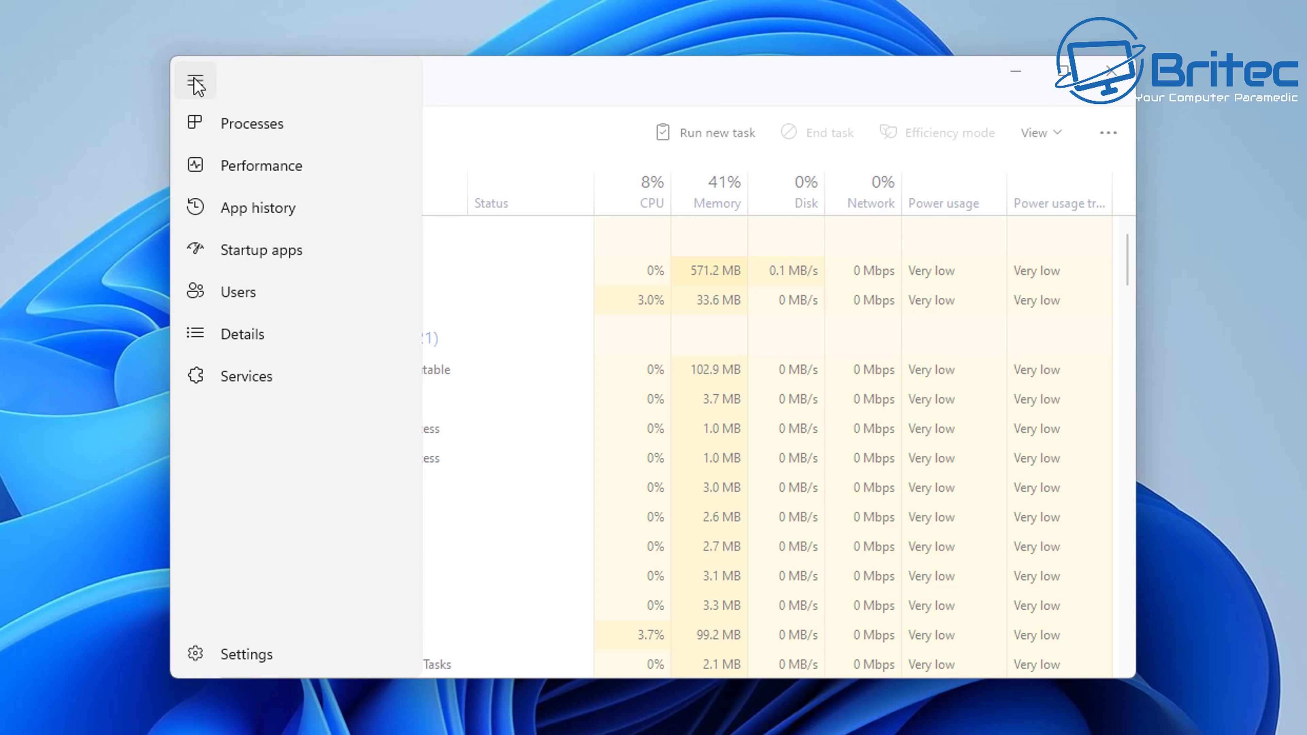
click(246, 127)
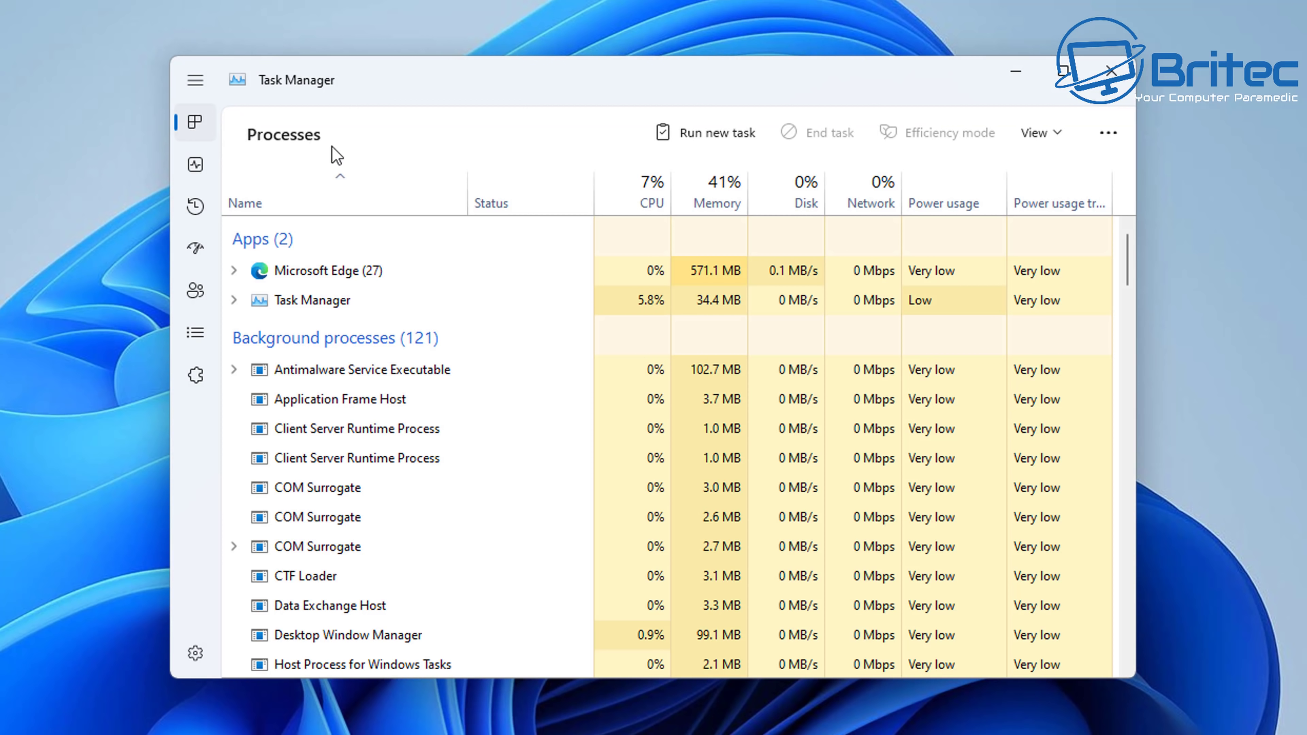
click(195, 168)
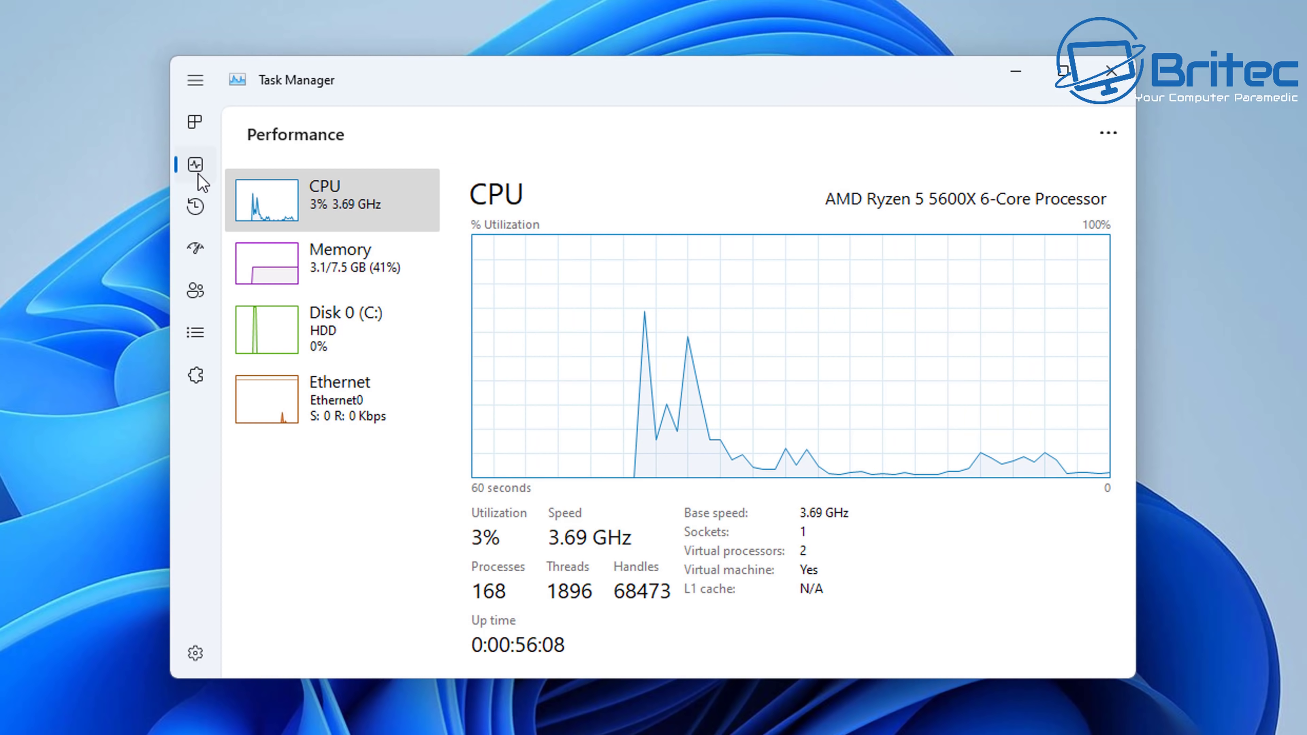
click(199, 210)
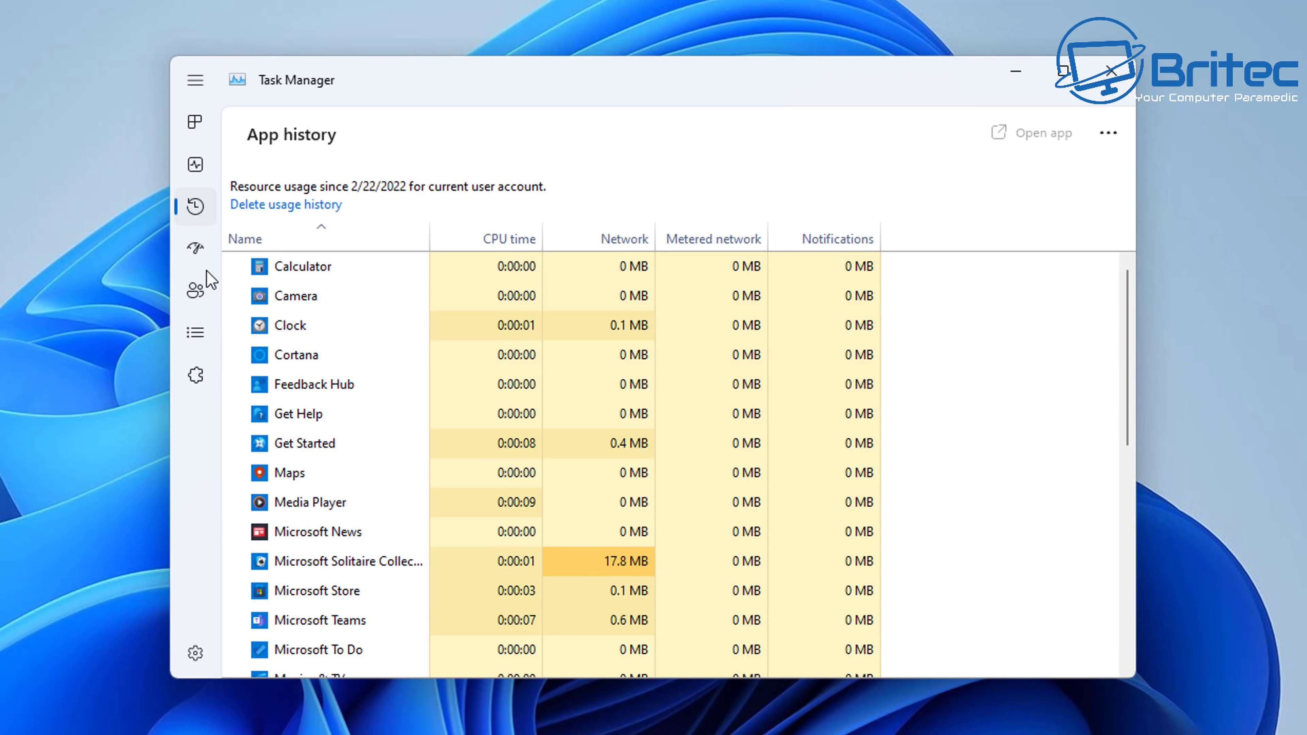
click(195, 254)
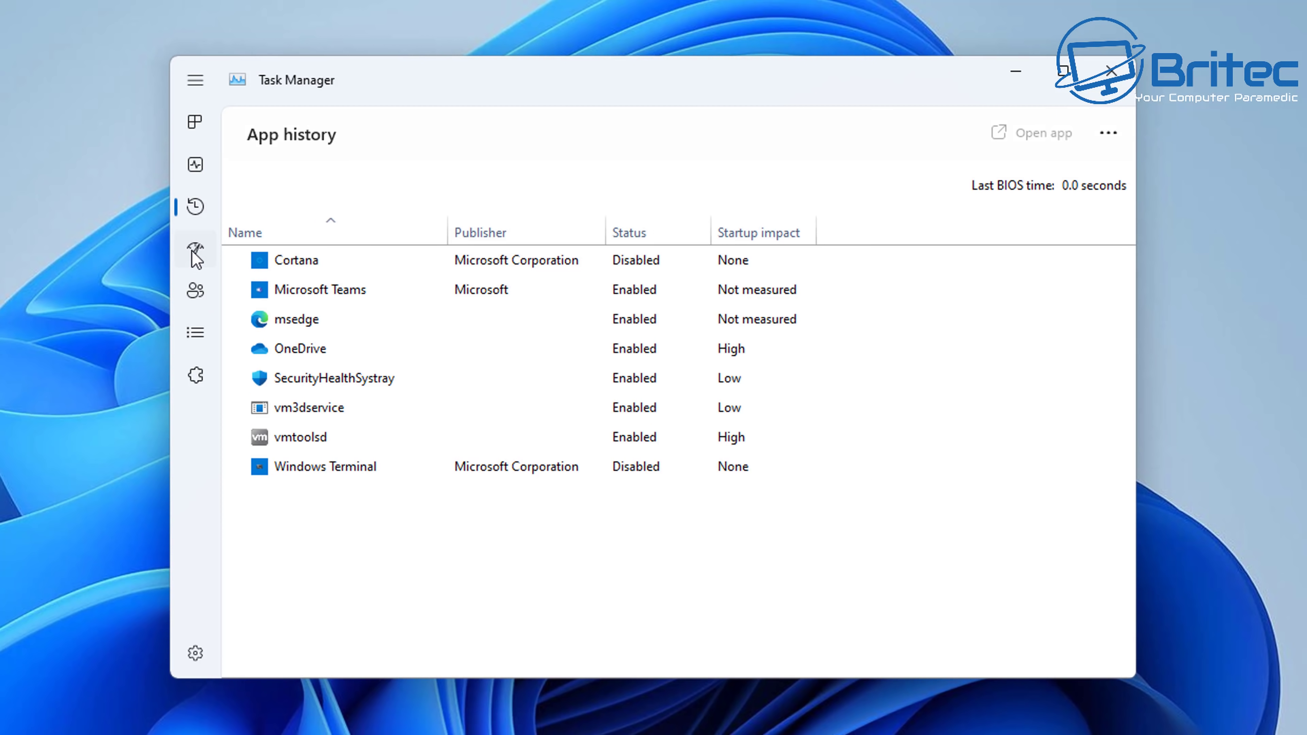
click(194, 294)
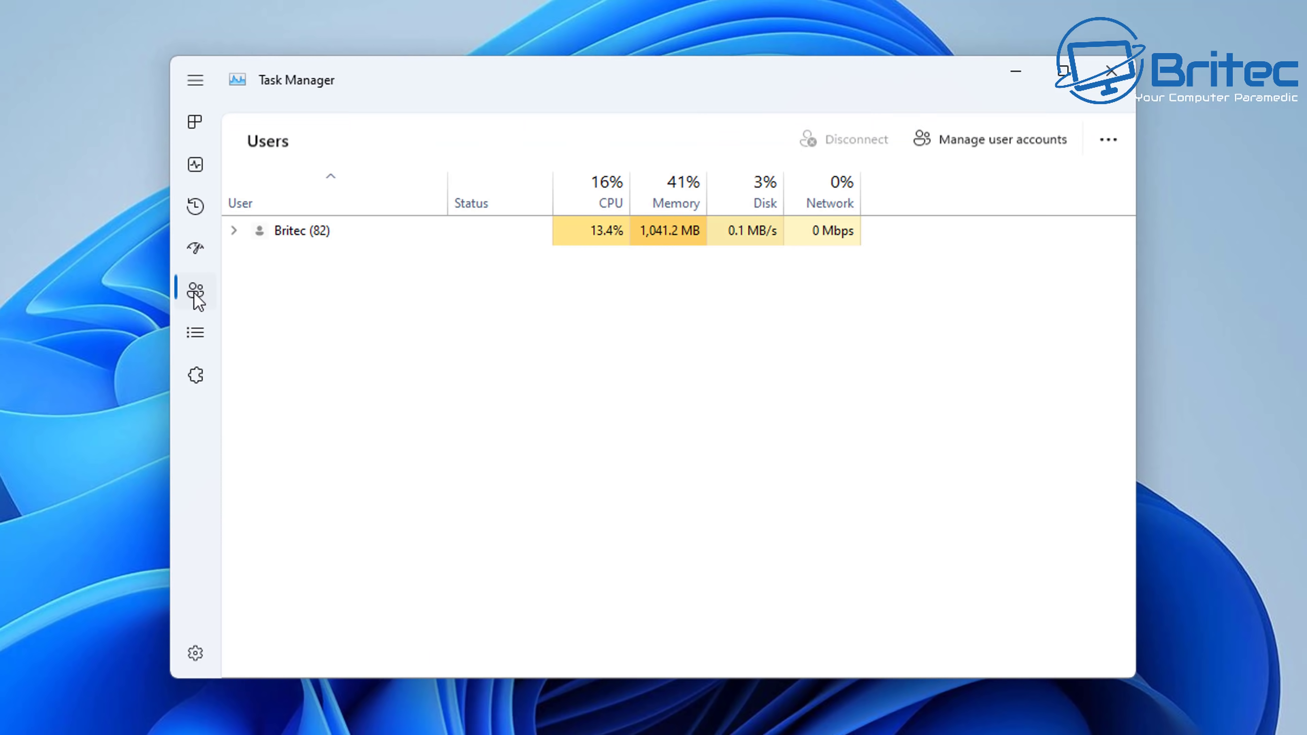
click(201, 336)
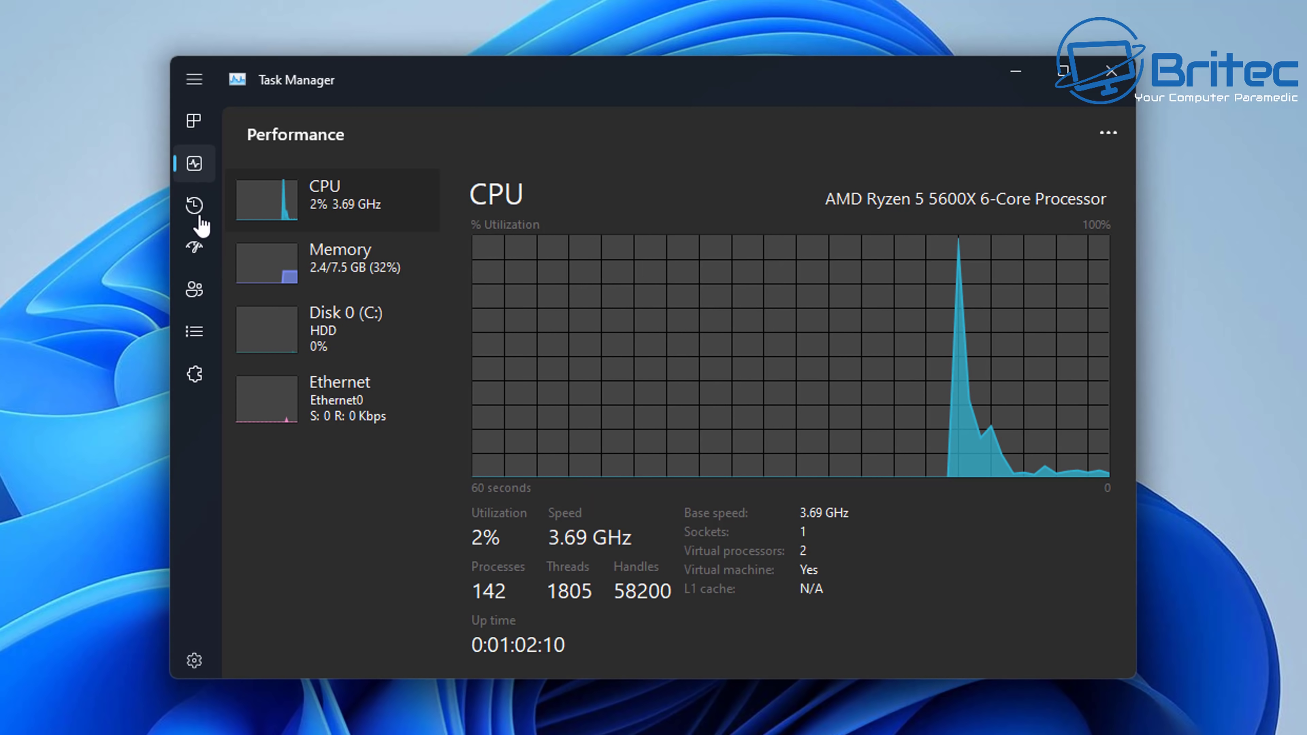
View the Memory, Disk 0 and Ethernet graphs on the Performance page.
click(329, 268)
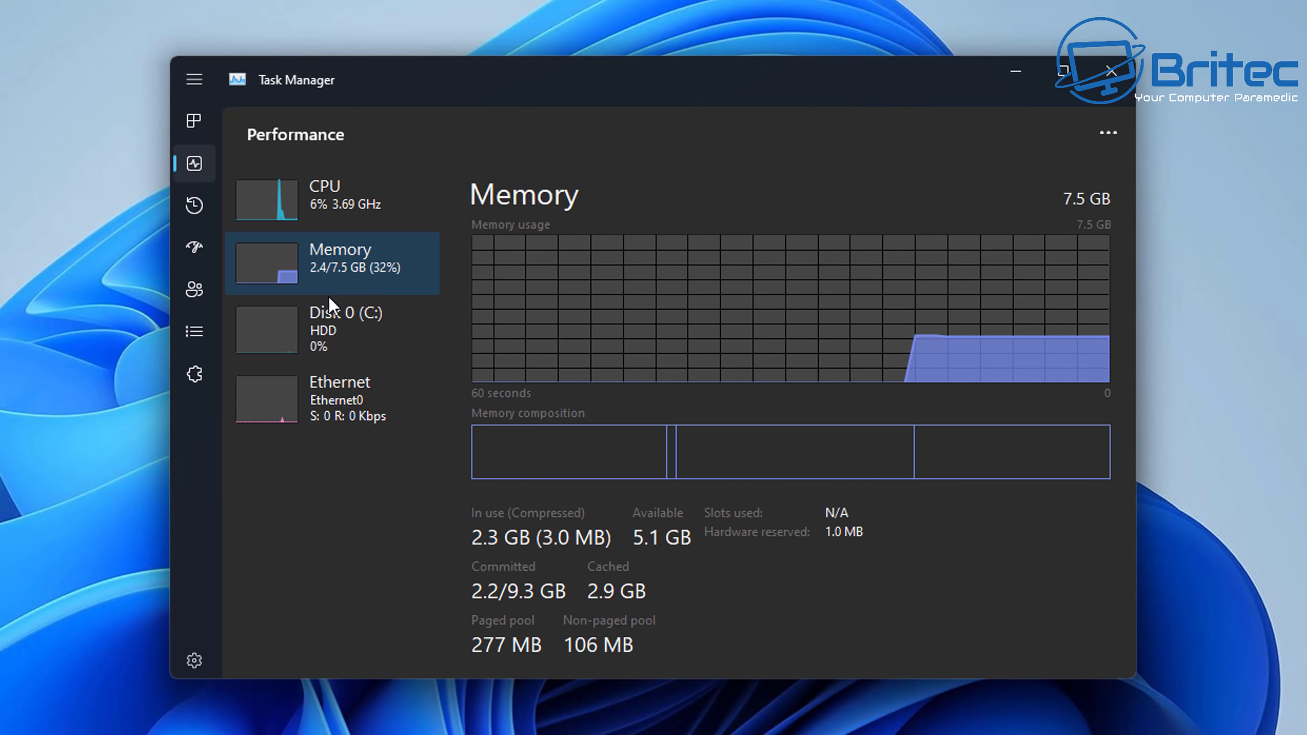
click(334, 343)
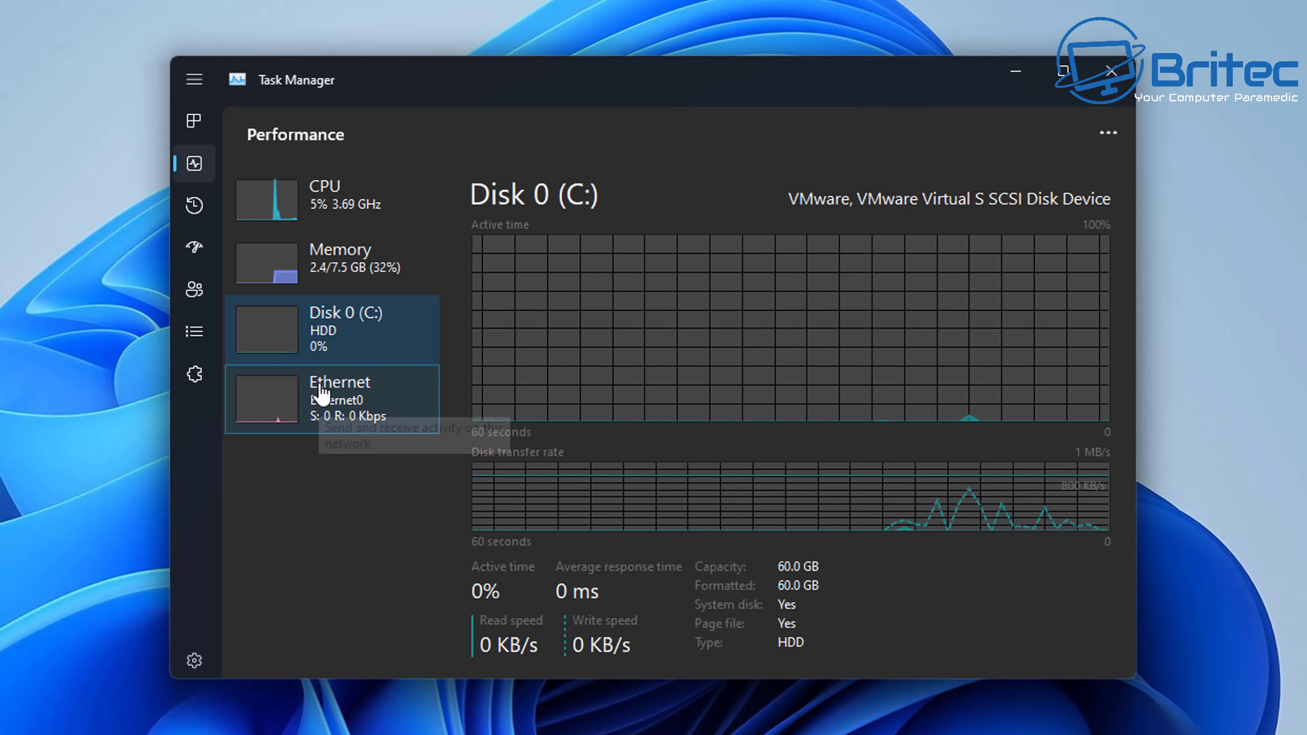
click(315, 392)
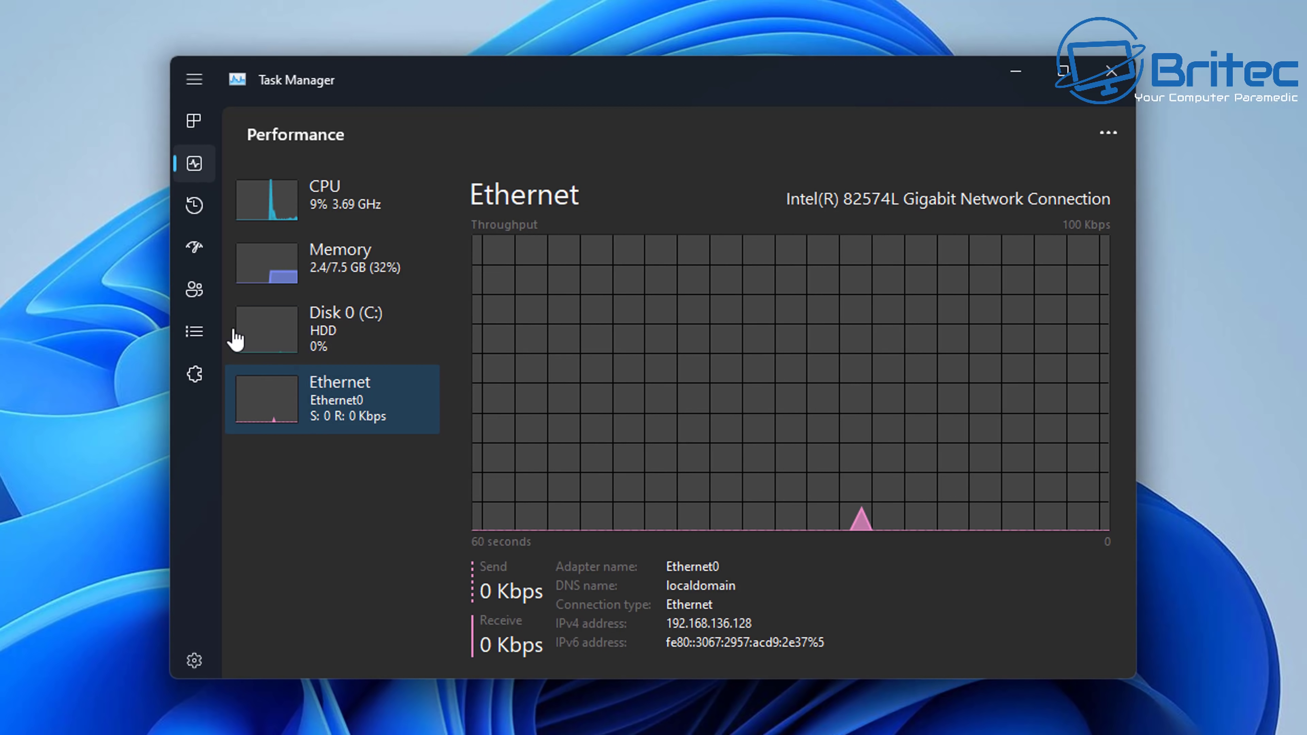
Visit App history, Startup apps, Users, Details, Services and Processes, then close Task Manager.
click(197, 210)
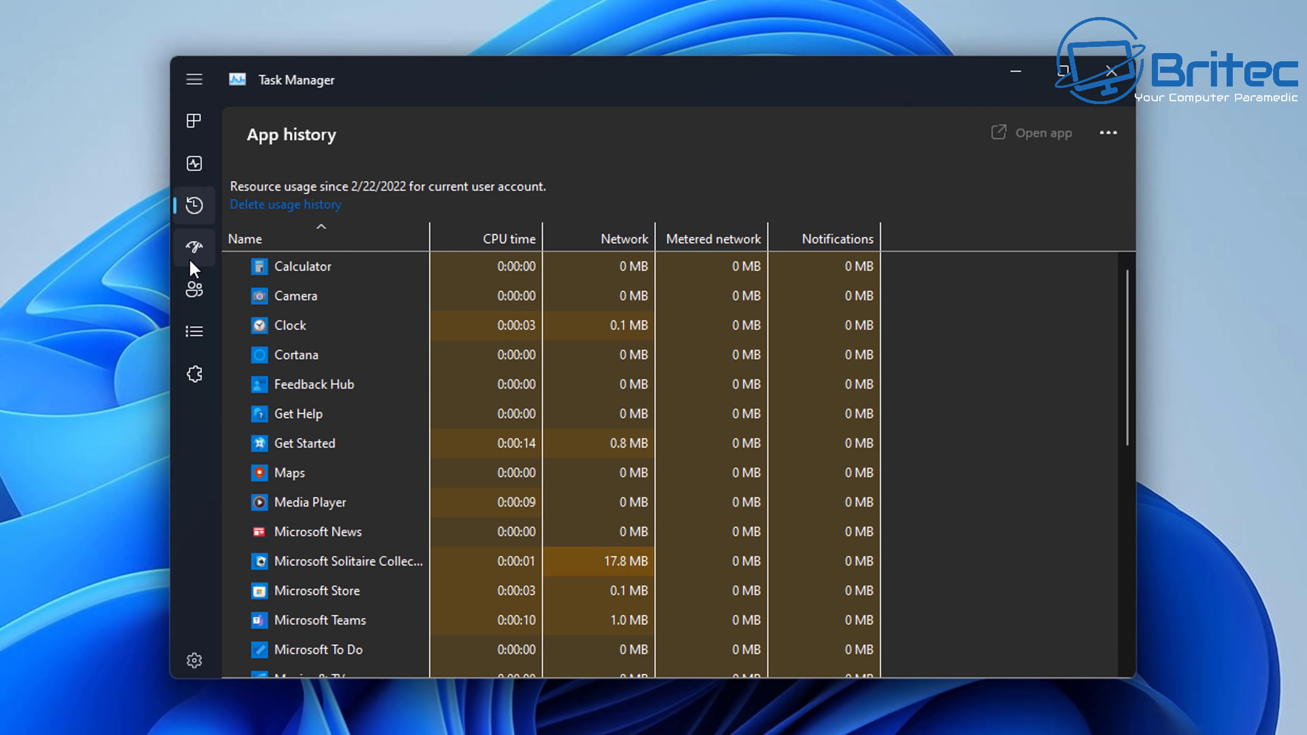
click(194, 251)
click(194, 288)
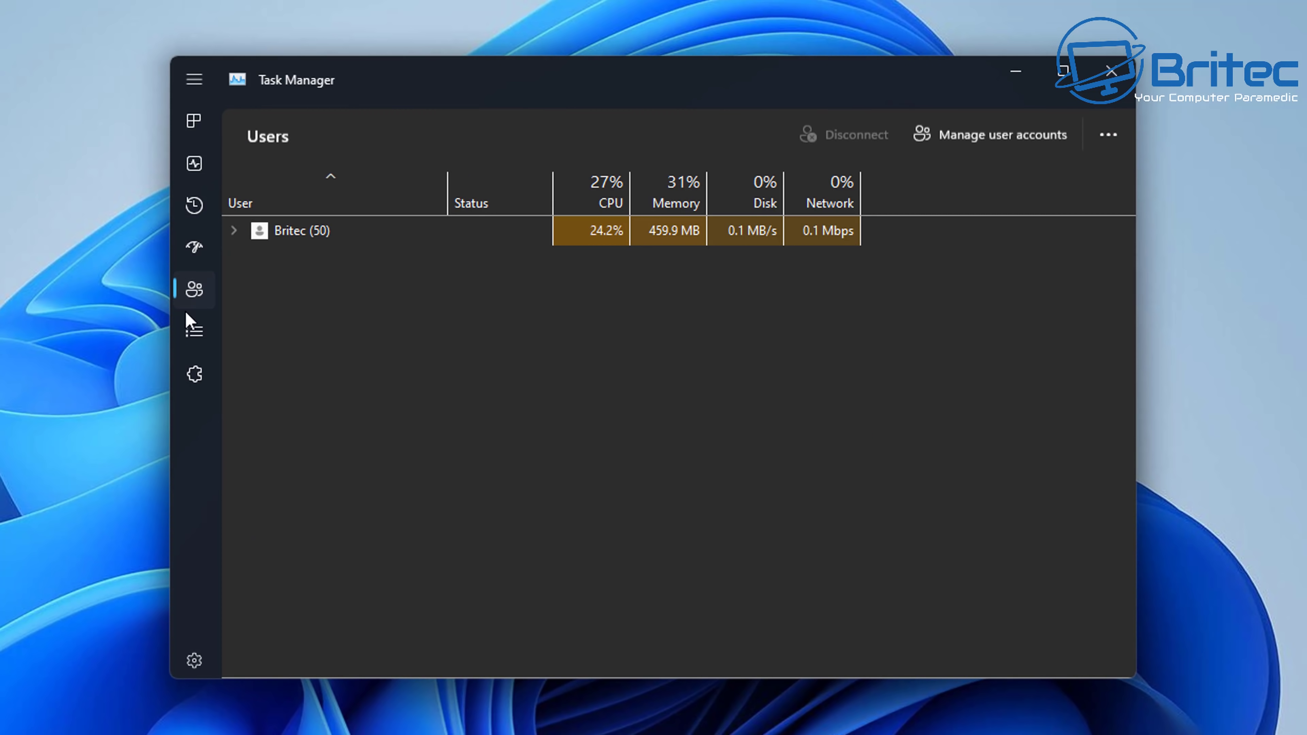
click(194, 332)
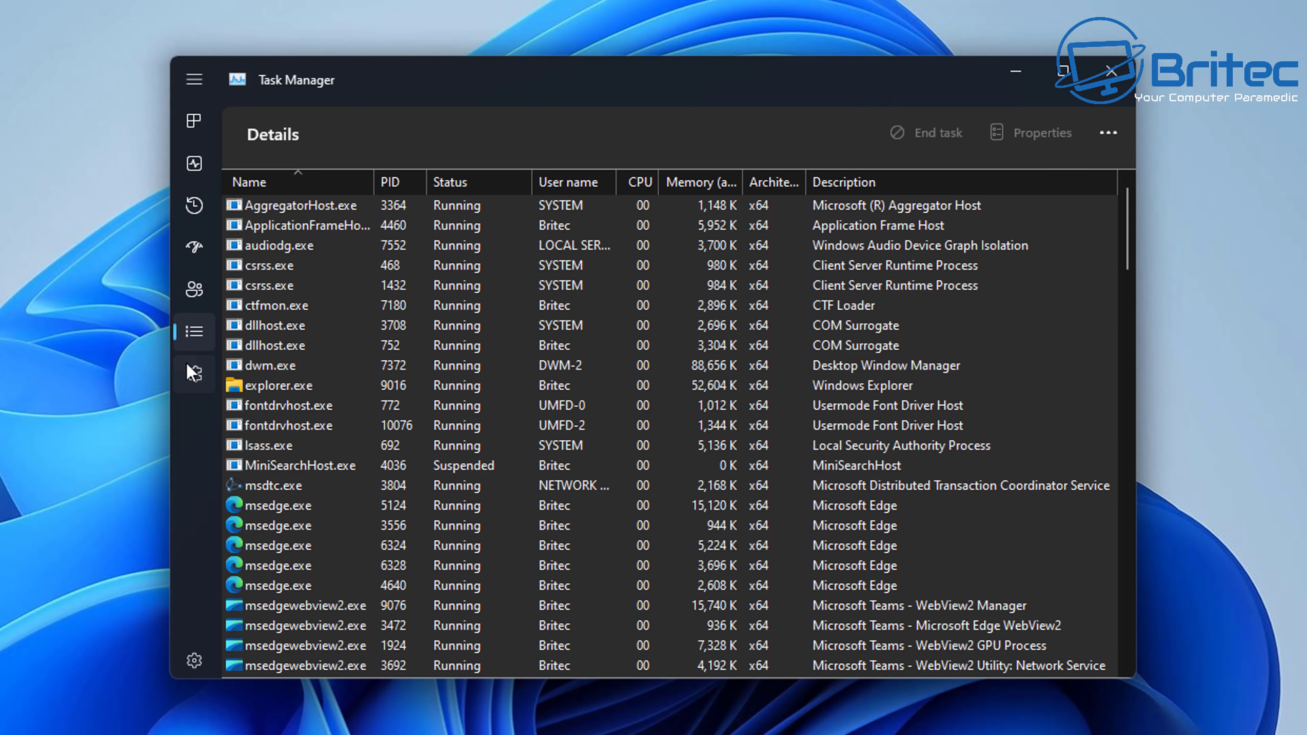
click(194, 374)
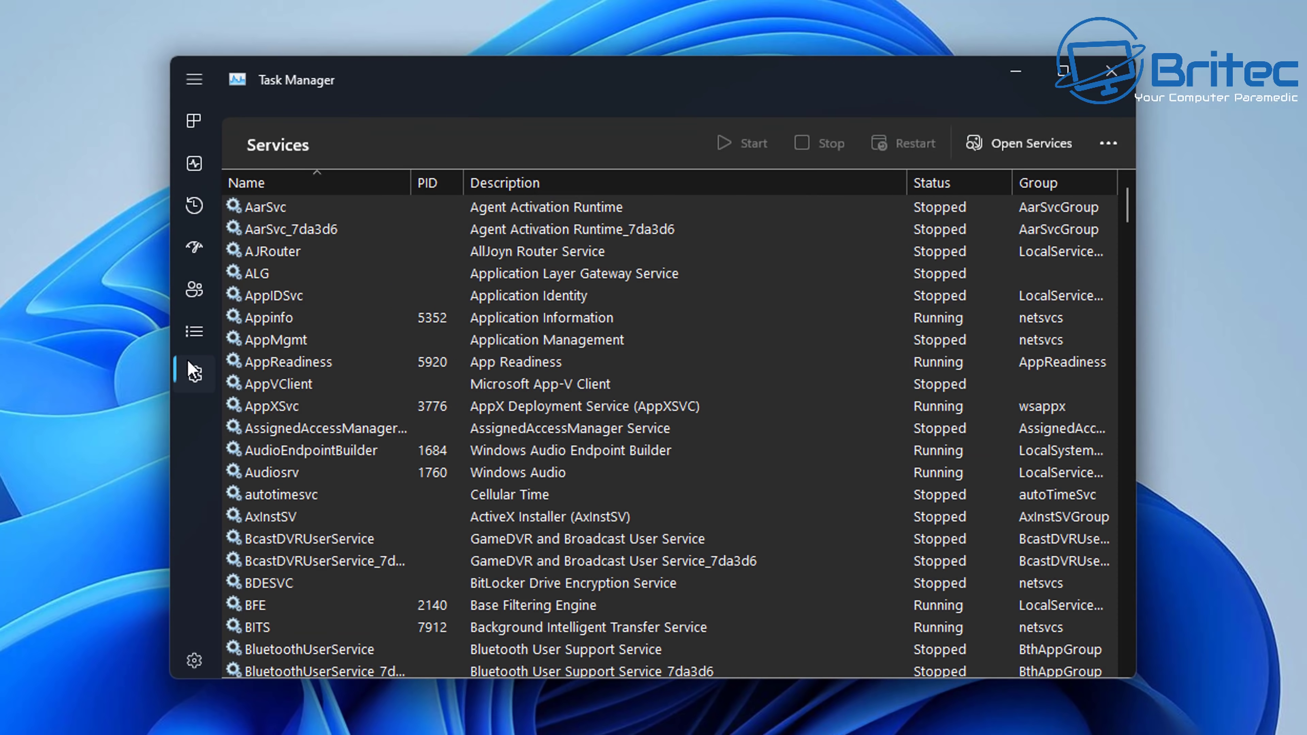
click(195, 121)
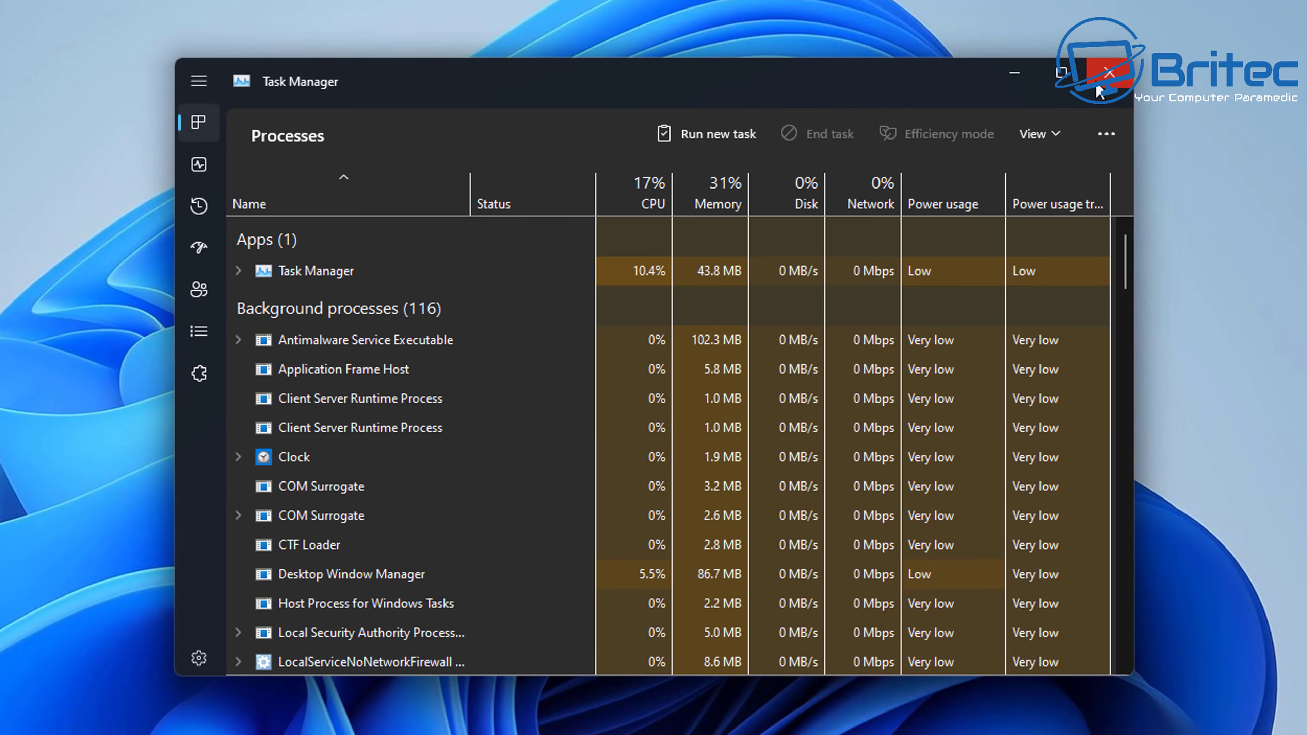
click(1095, 87)
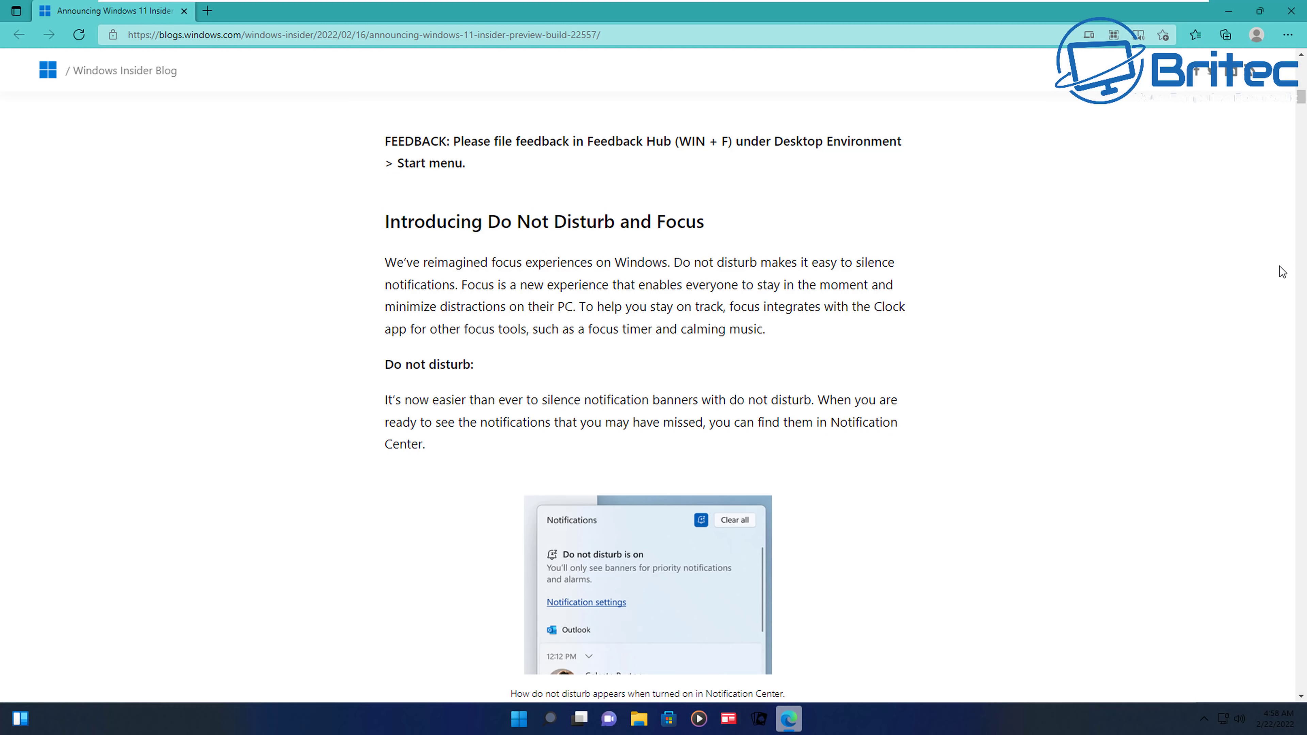
Read the build 22557 blog post past Improving Snap Layouts, then show the desktop with Win+D.
scroll(1253, 283, down, 8)
scroll(1249, 282, down, 10)
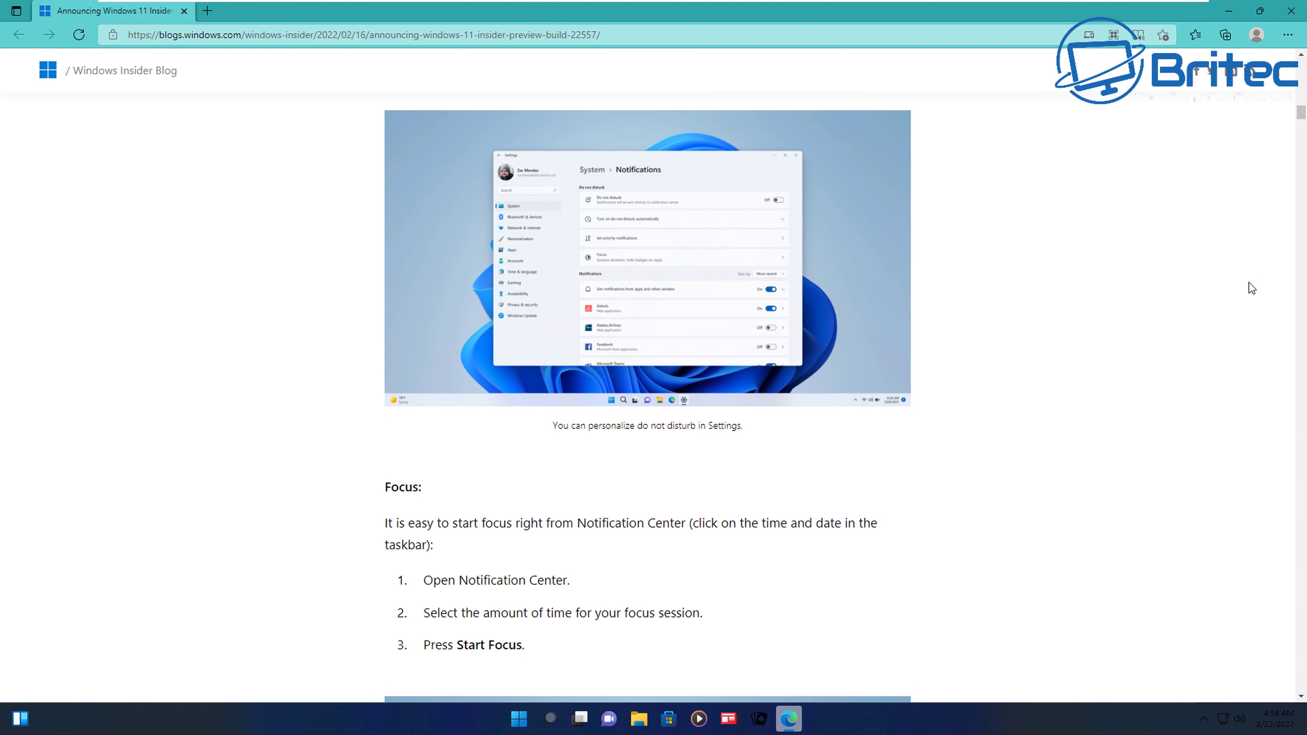
scroll(1251, 288, down, 10)
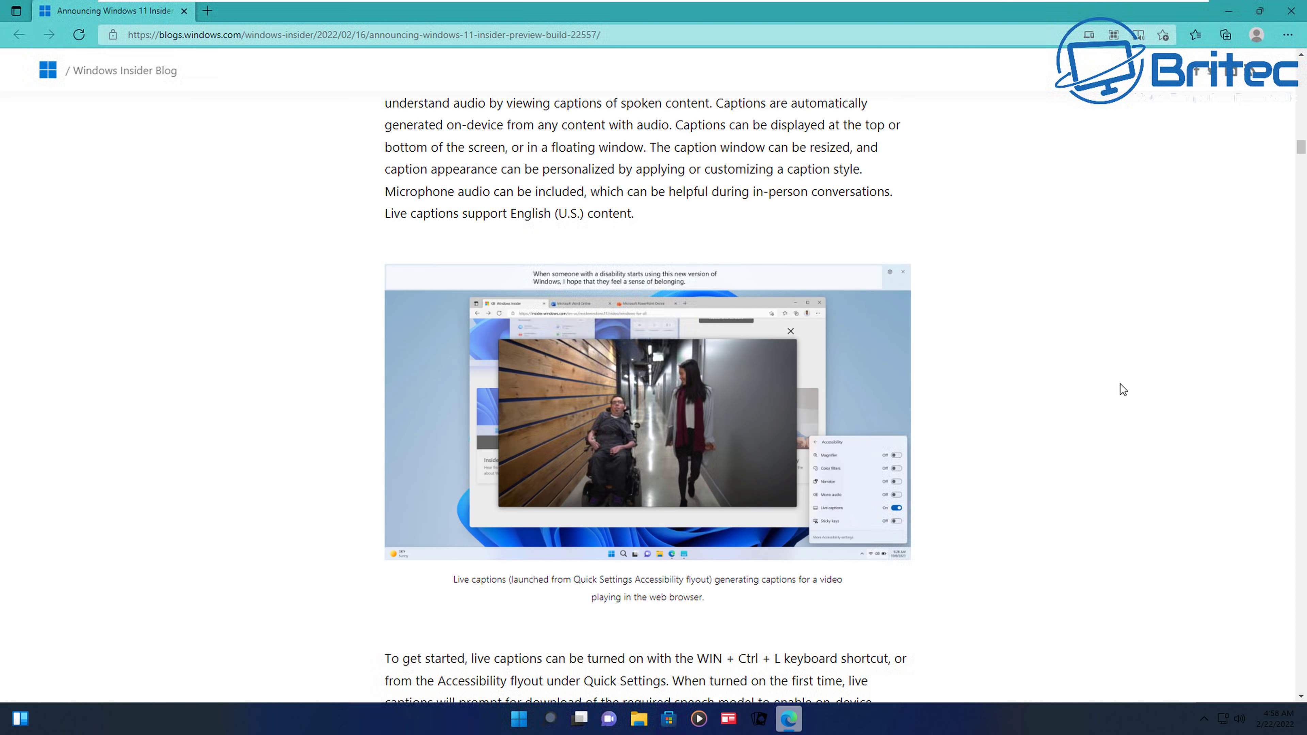
scroll(1141, 380, down, 10)
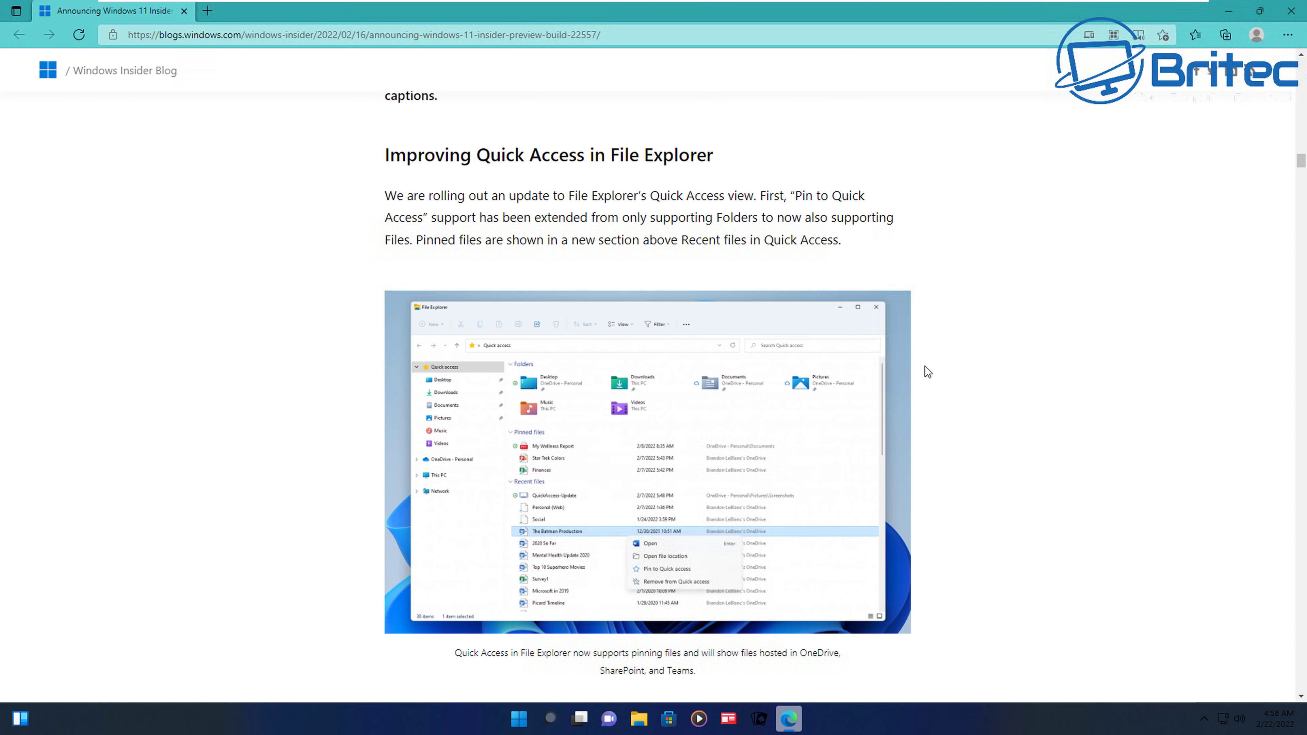
scroll(1007, 318, down, 9)
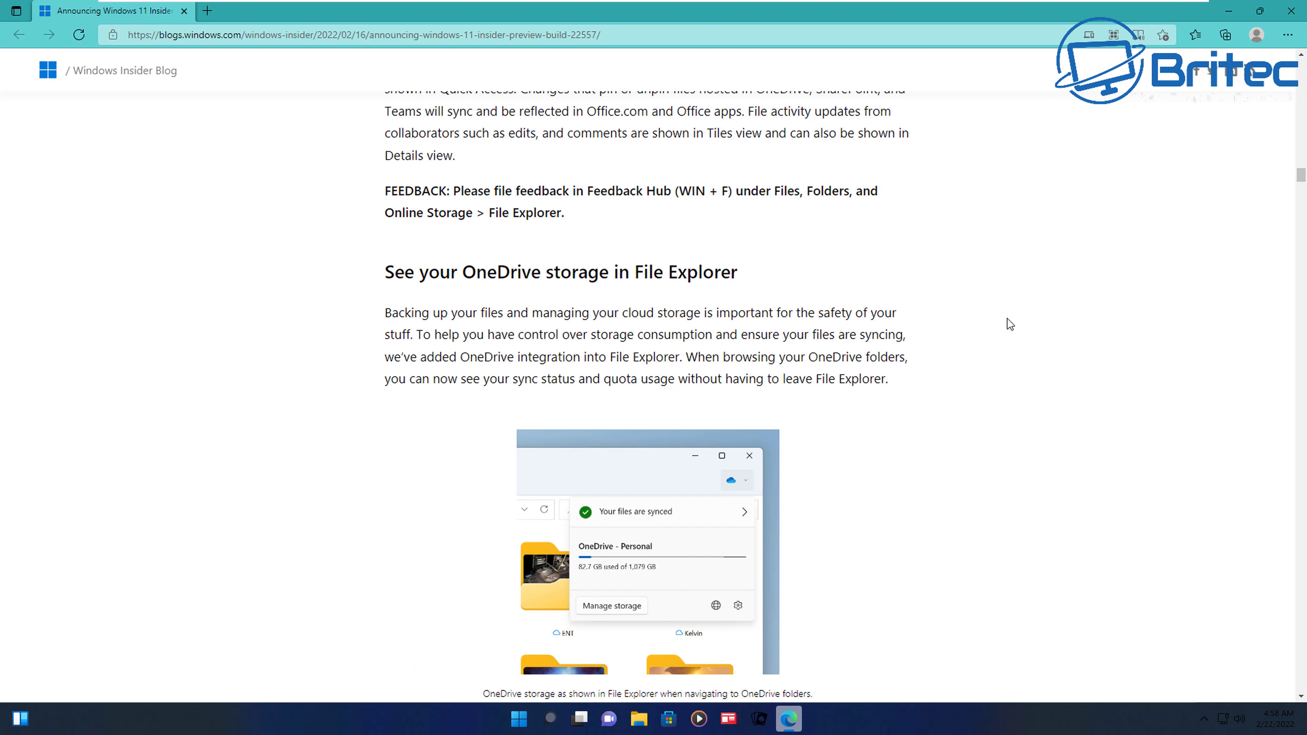
scroll(1007, 319, down, 10)
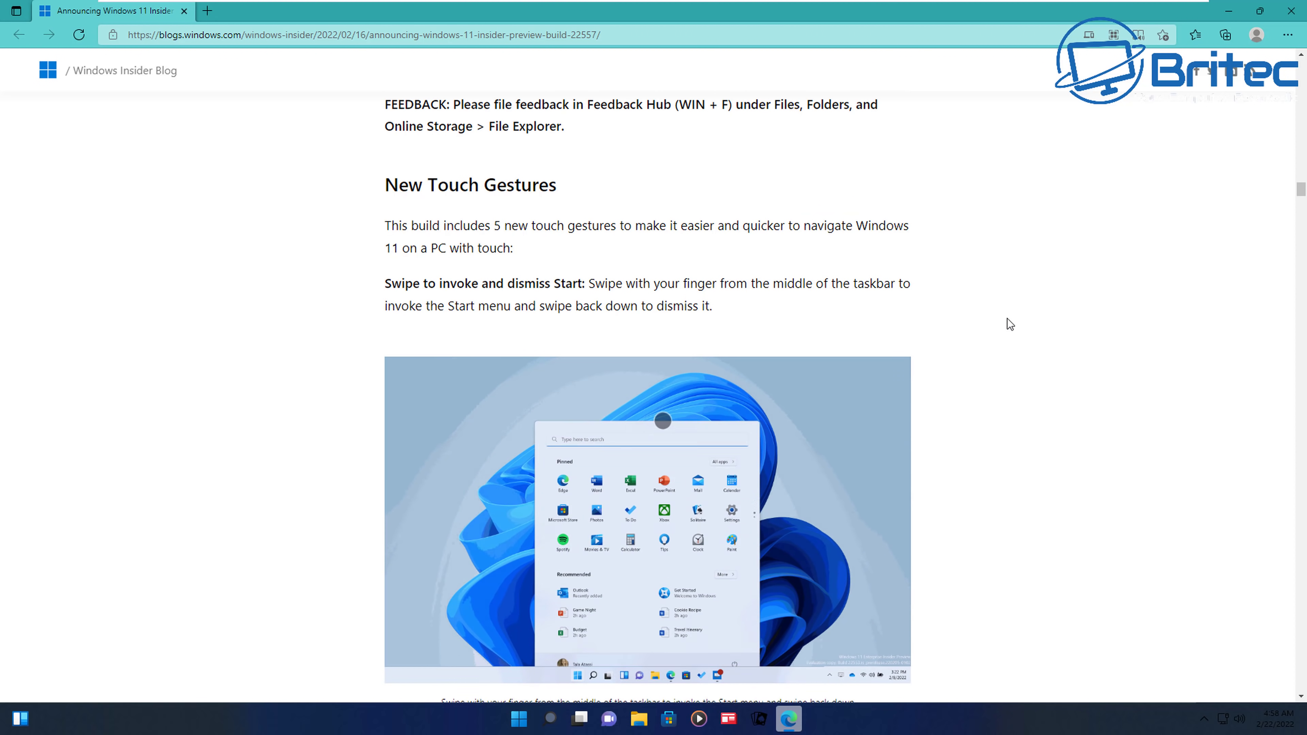
scroll(1007, 319, down, 15)
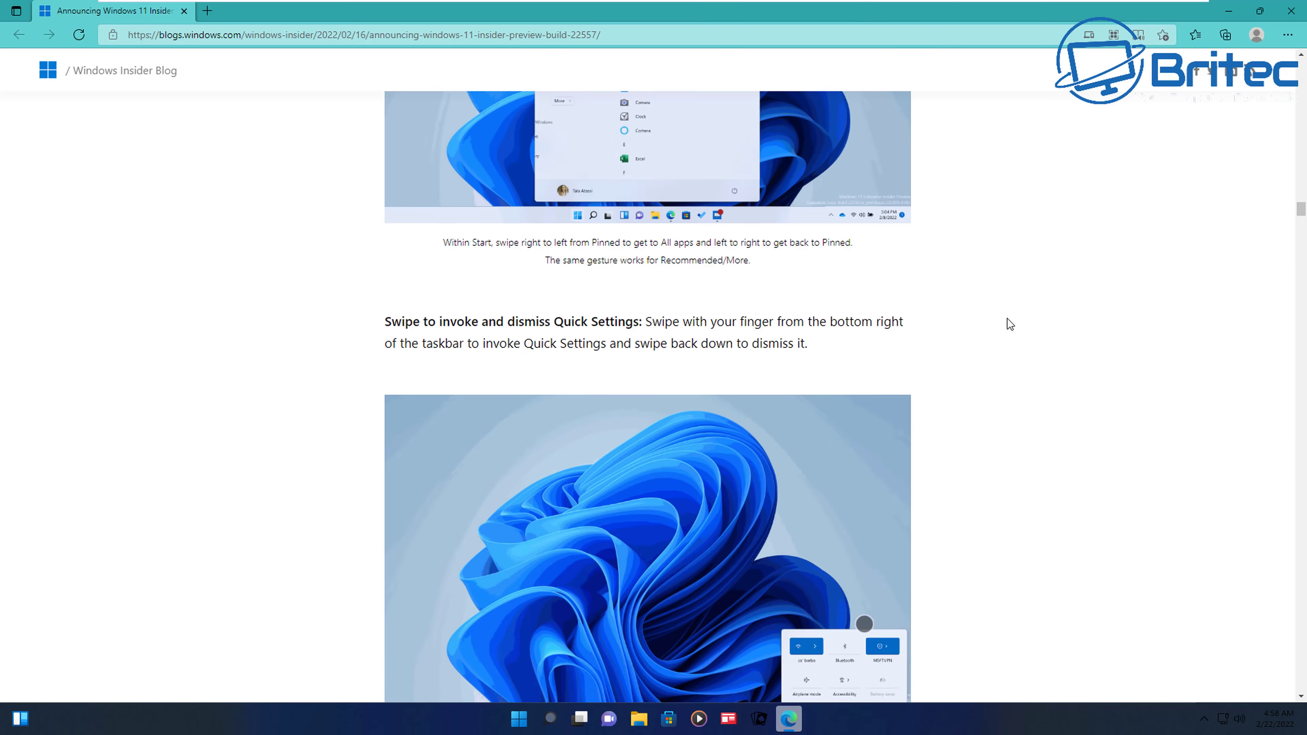
scroll(1007, 319, down, 17)
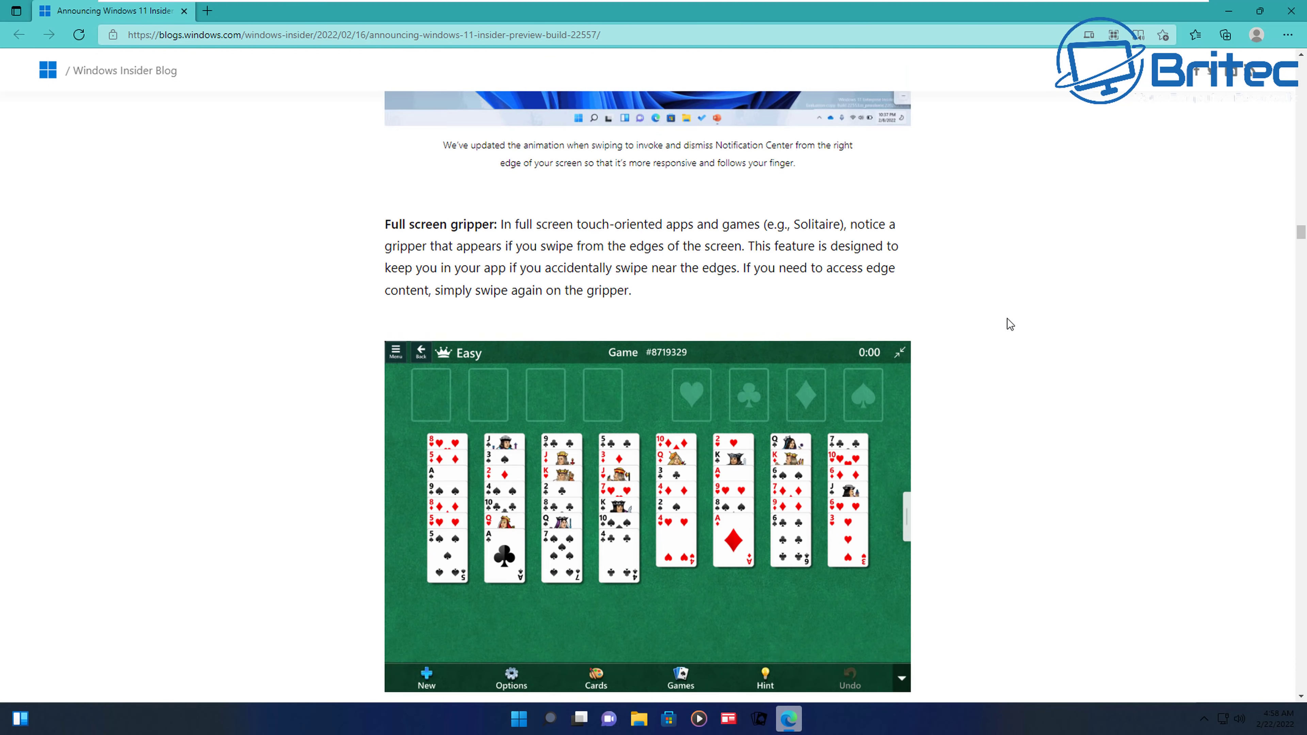
scroll(1007, 318, down, 7)
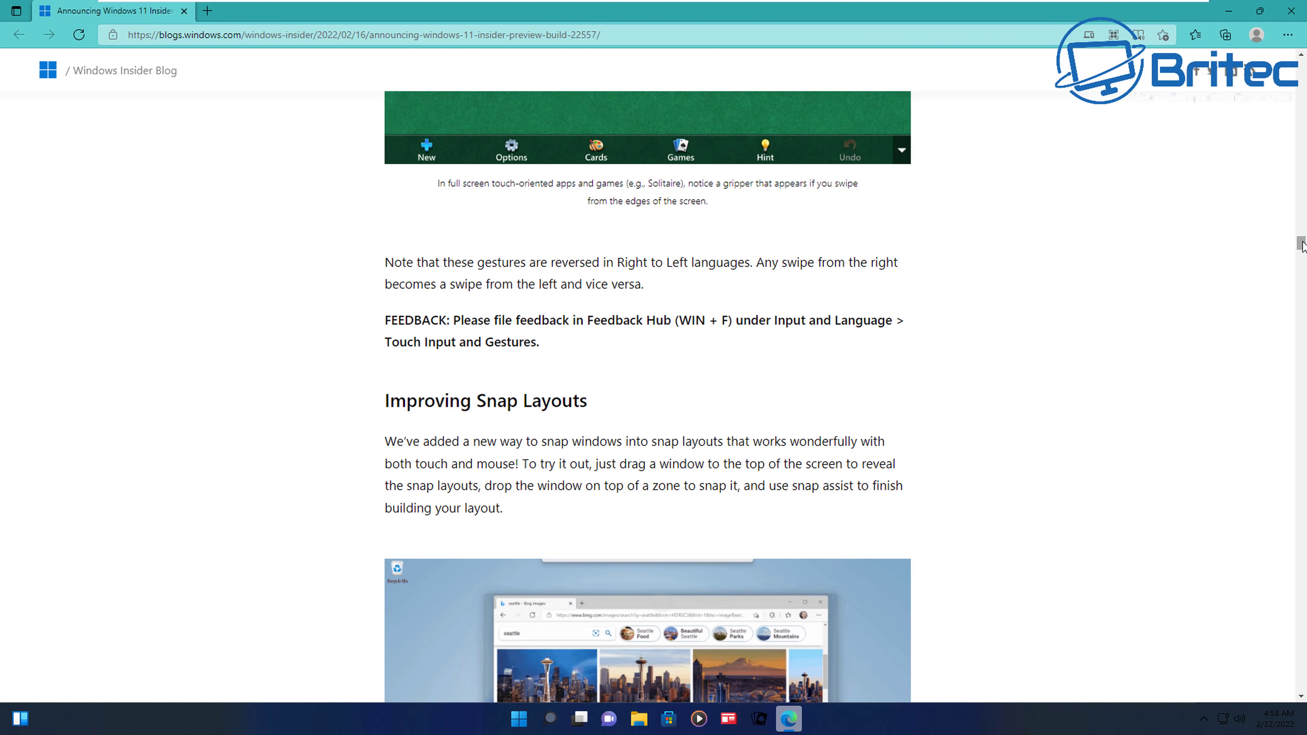
drag(1302, 245, 1302, 283)
key(super+d)
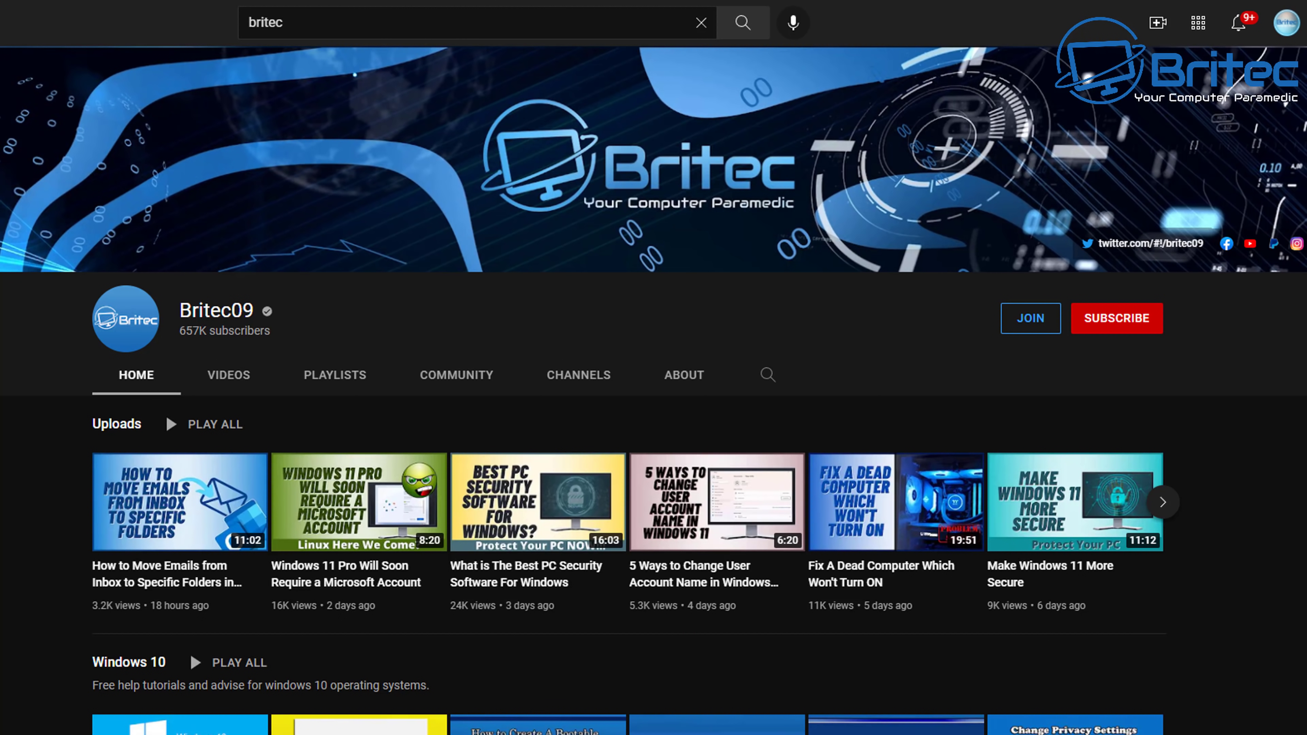
Scroll down the YouTube channel page and subscribe to the channel.
scroll(653, 388, down, 5)
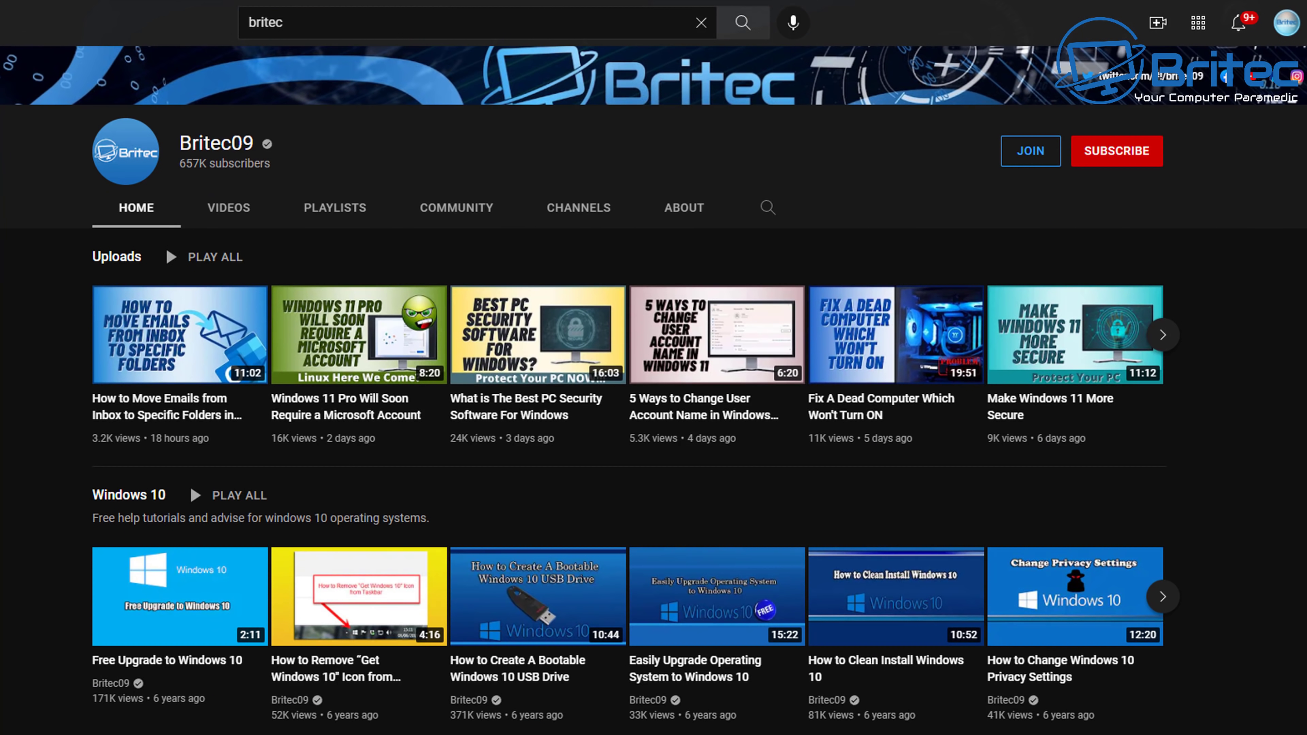
scroll(653, 390, down, 2)
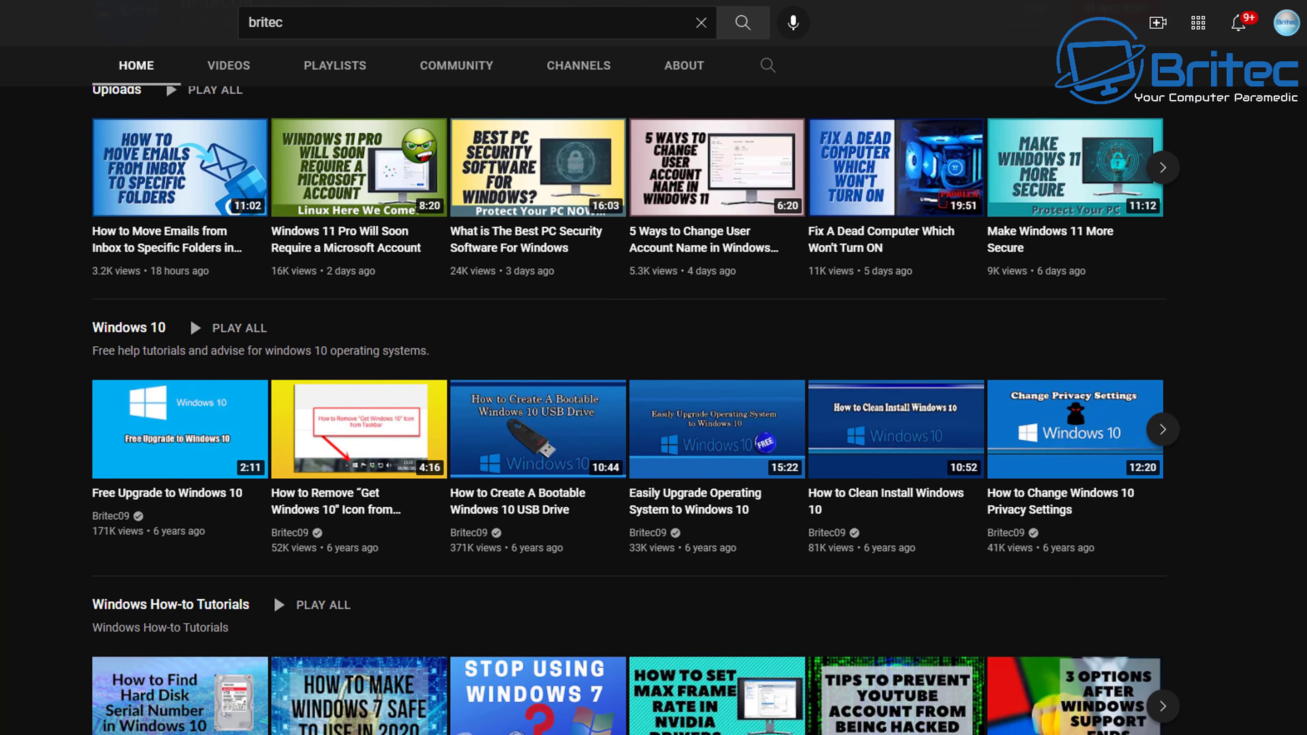
scroll(636, 411, down, 4)
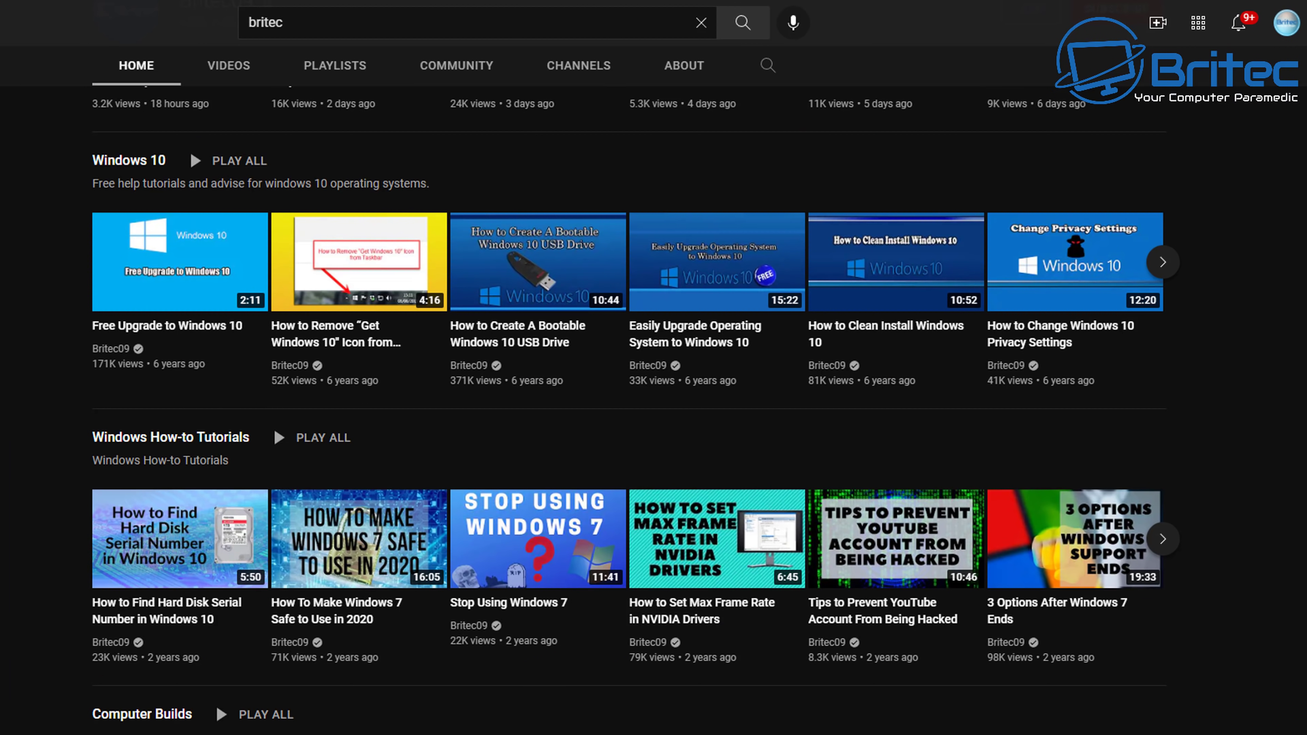
scroll(653, 412, down, 6)
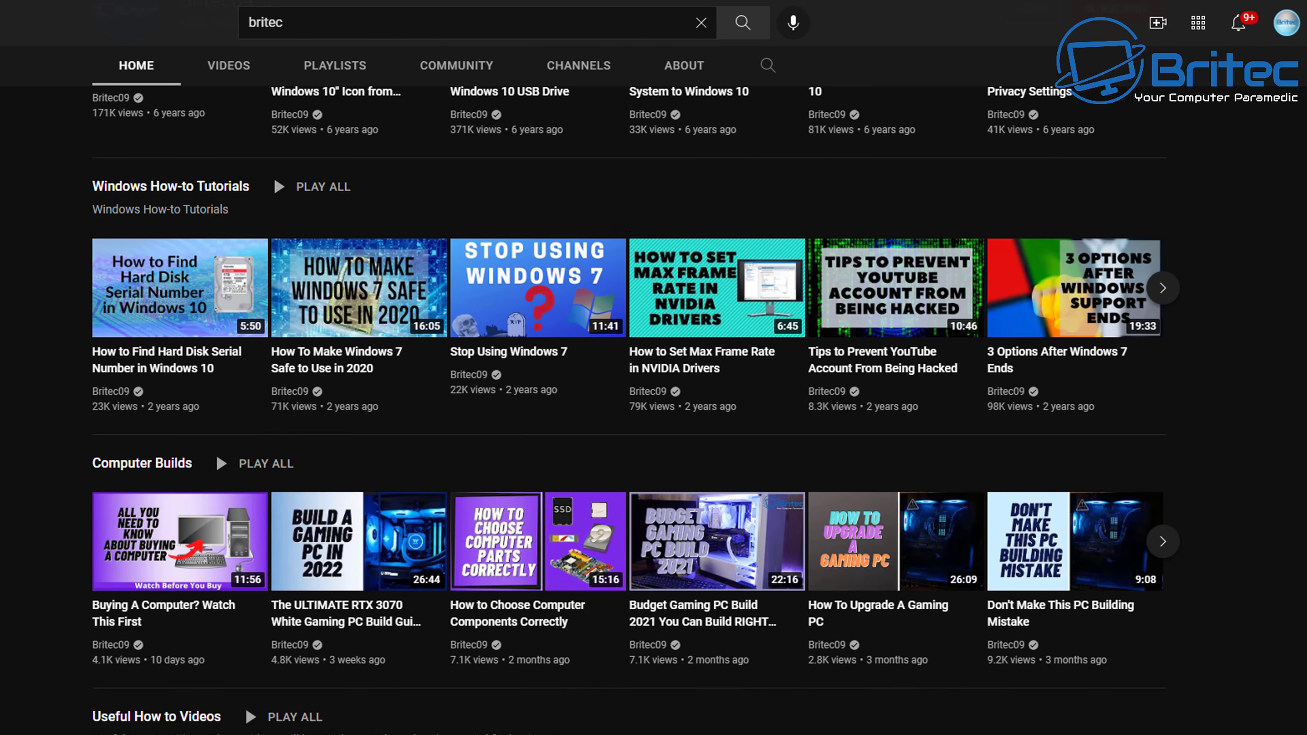
scroll(653, 412, down, 2)
scroll(654, 412, down, 2)
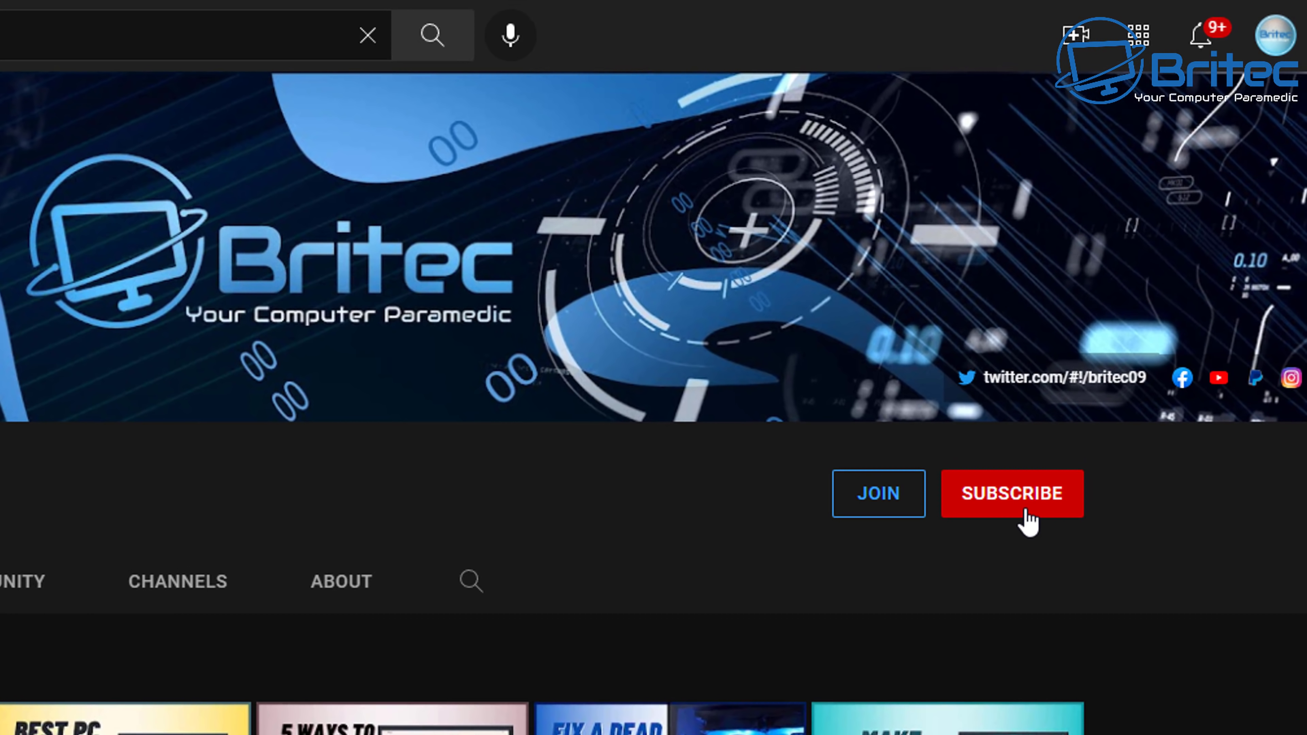
click(1029, 514)
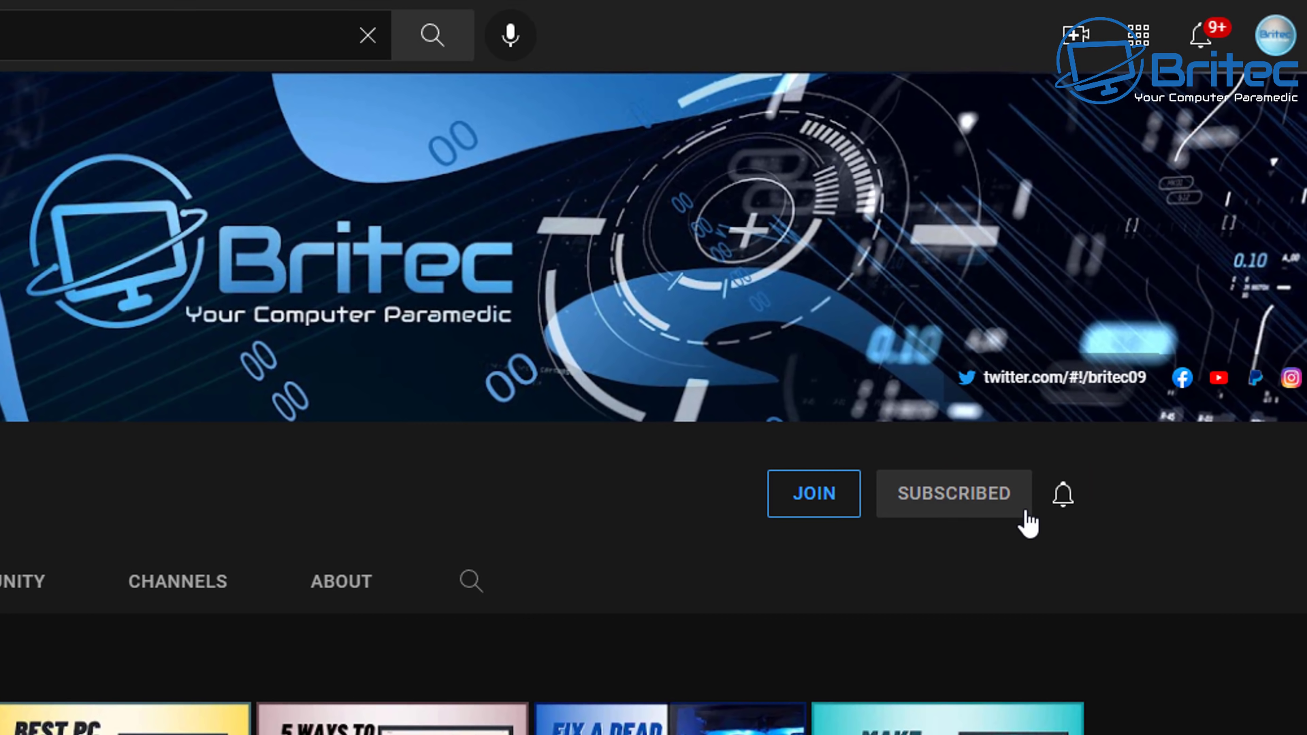
Set channel notifications to All, then bring up the channel's membership options.
click(1066, 496)
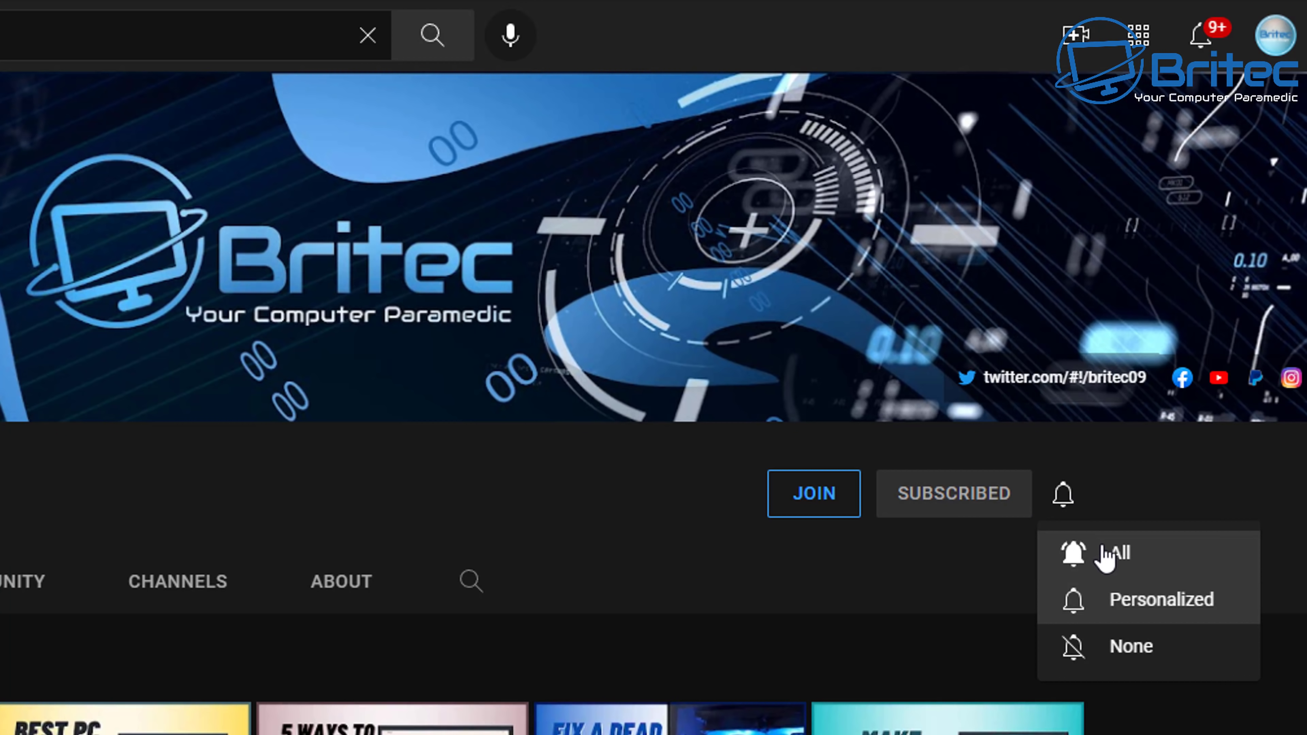
click(1107, 555)
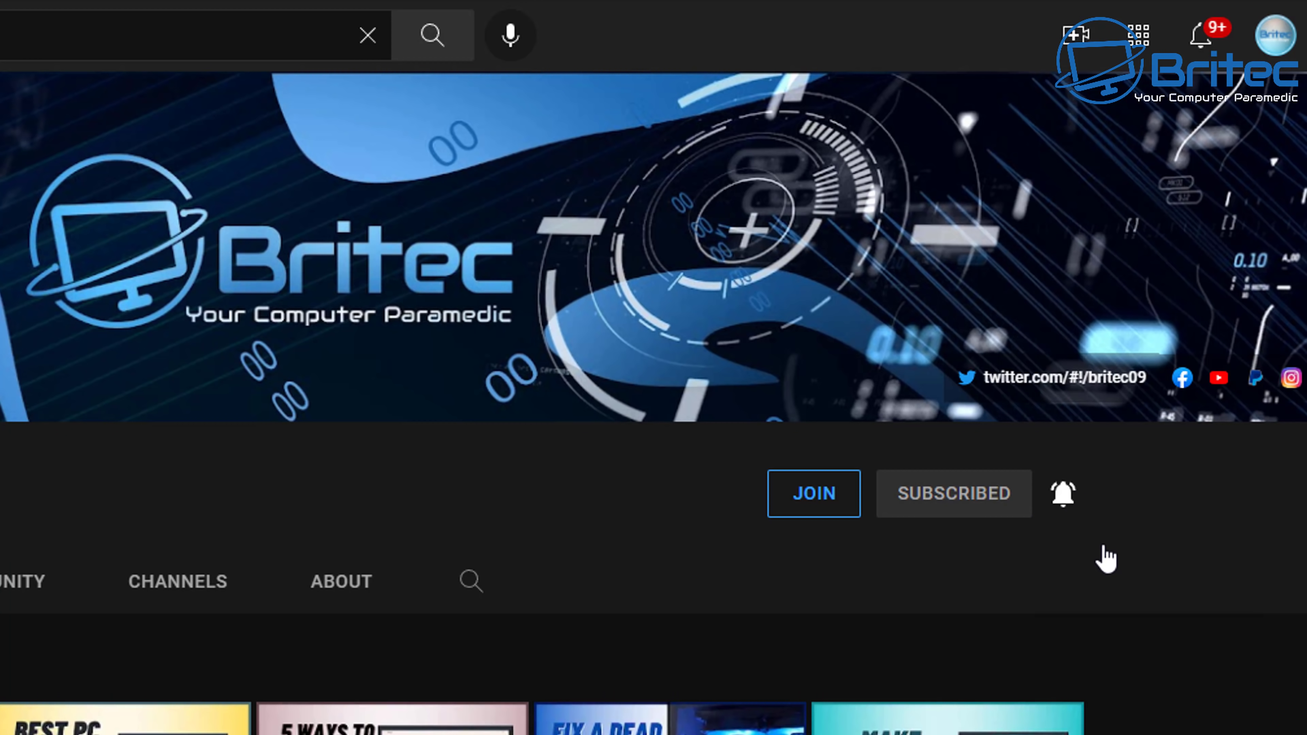
click(837, 502)
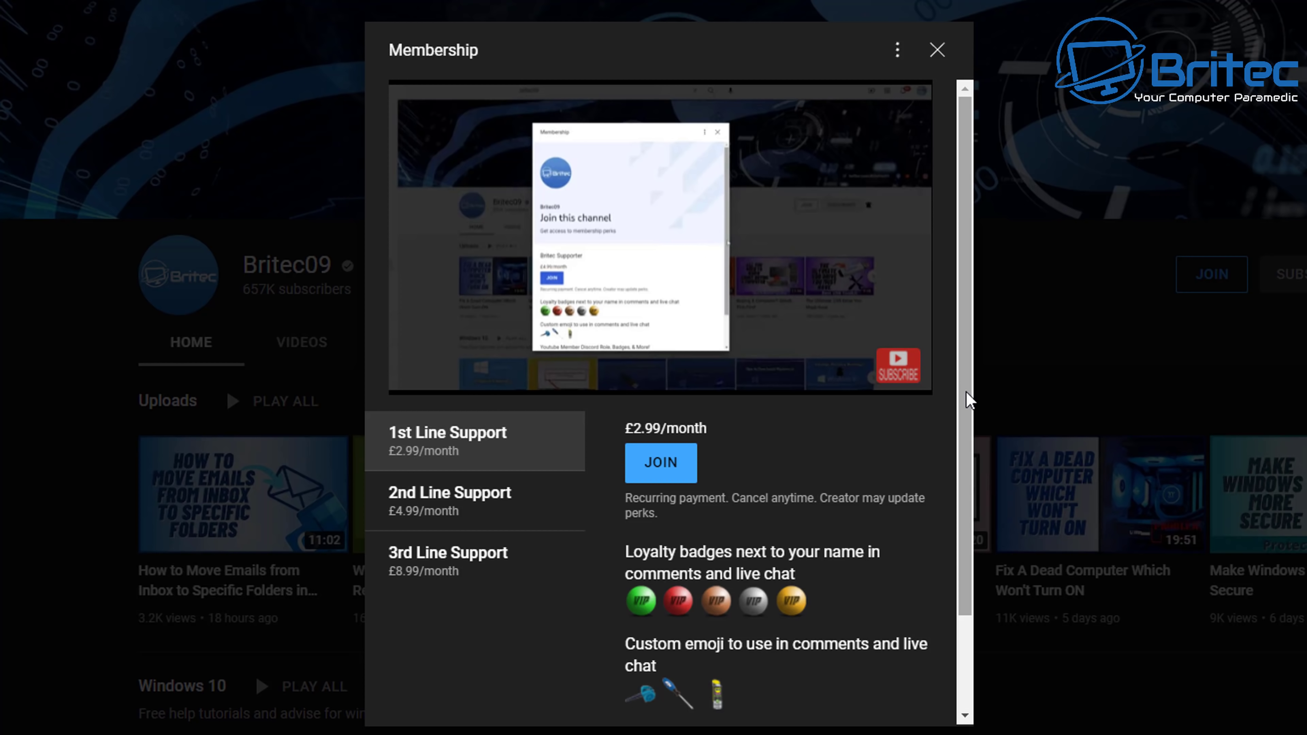
Review the membership perks and select the 2nd Line Support tier at £4.99/month.
drag(968, 400, 924, 512)
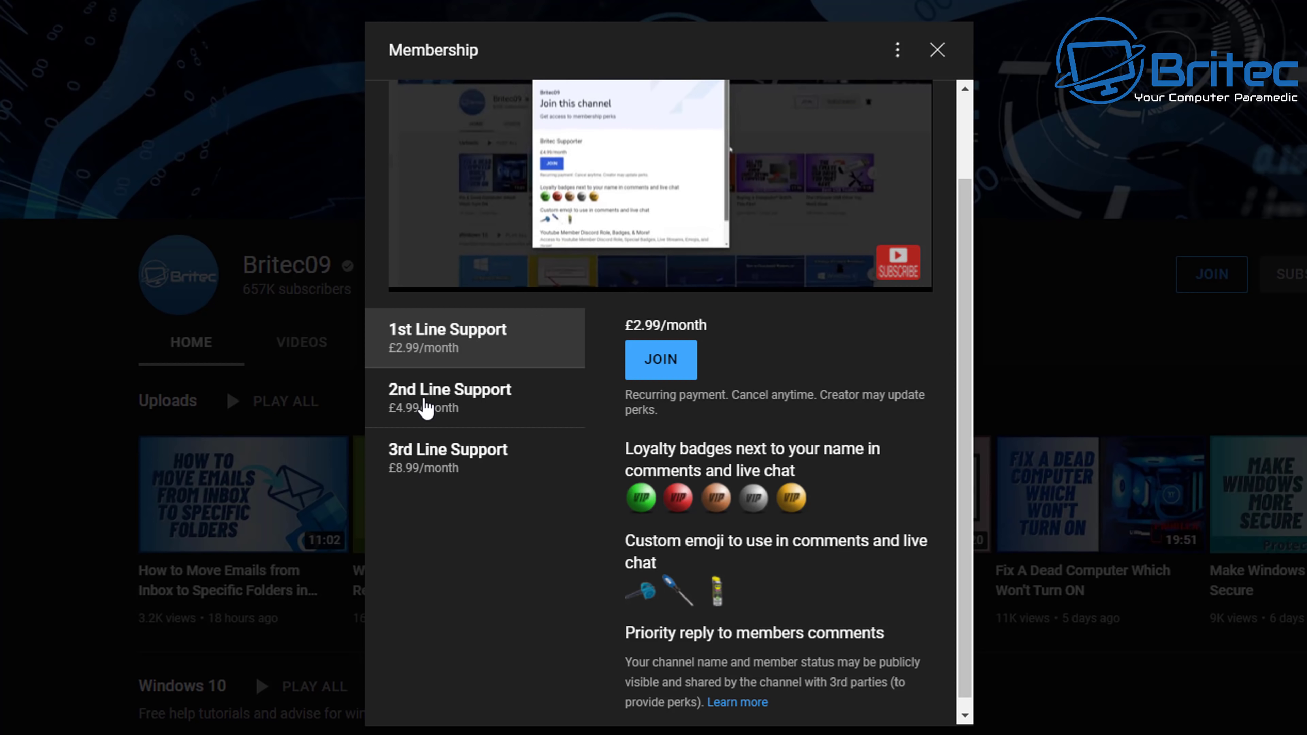
click(443, 407)
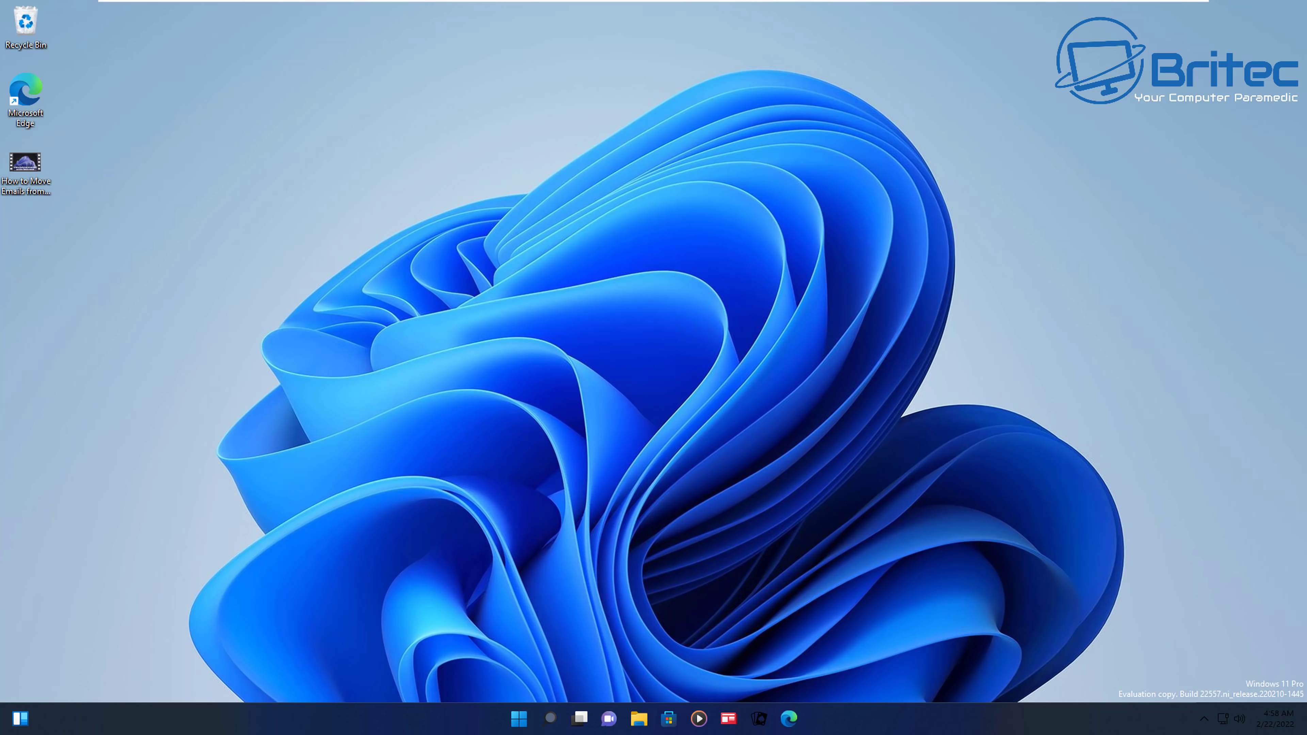